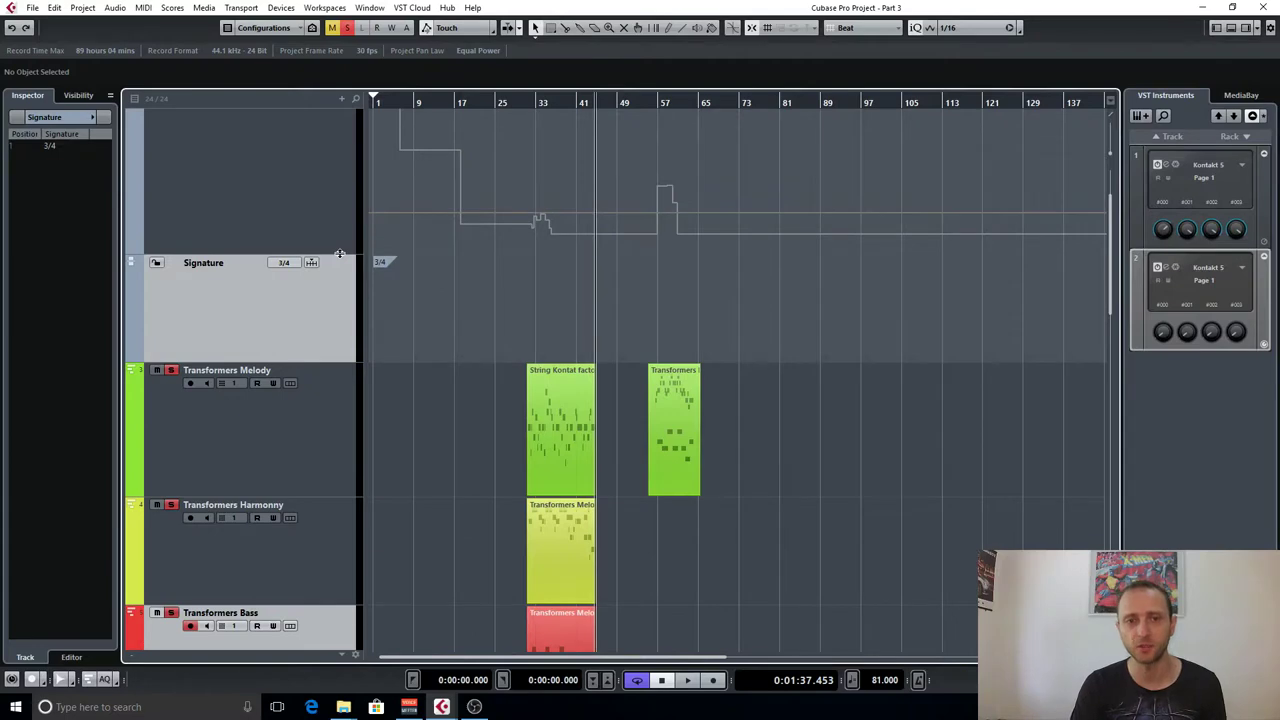
Shrink the Tempo track lane and activate the tempo curve for playback.
drag(340, 253, 341, 201)
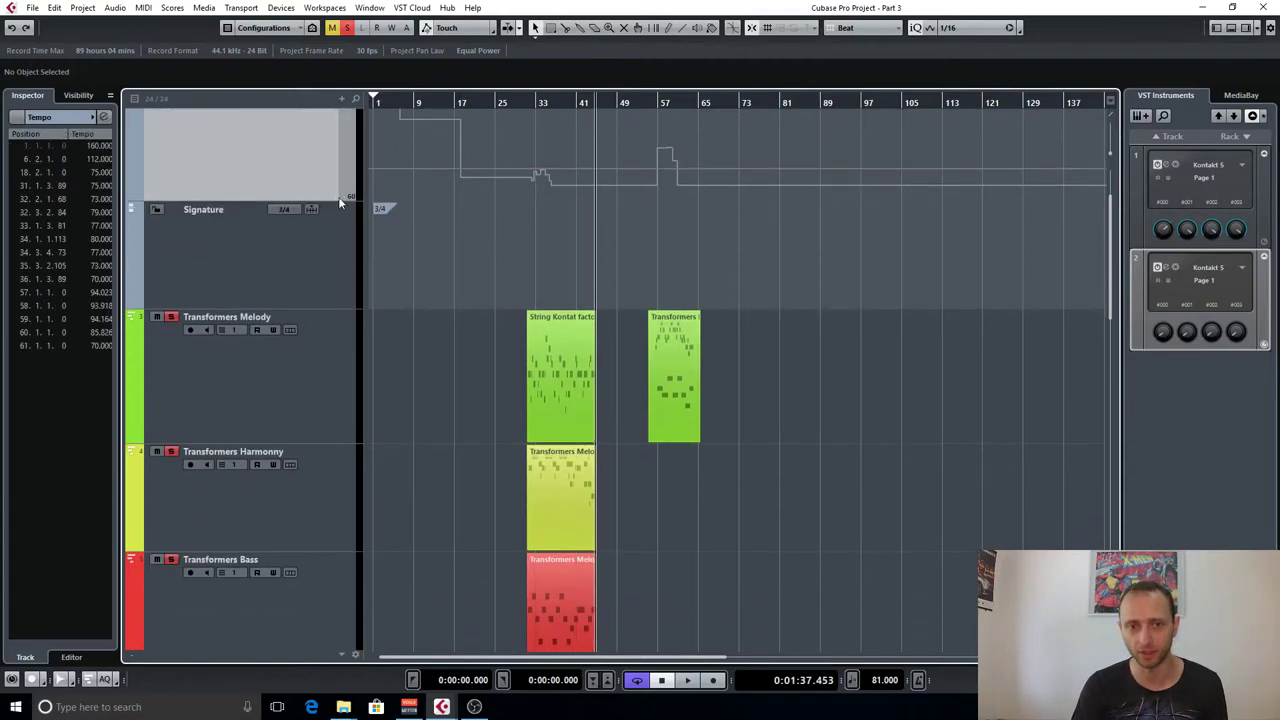
scroll(573, 262, up, 3)
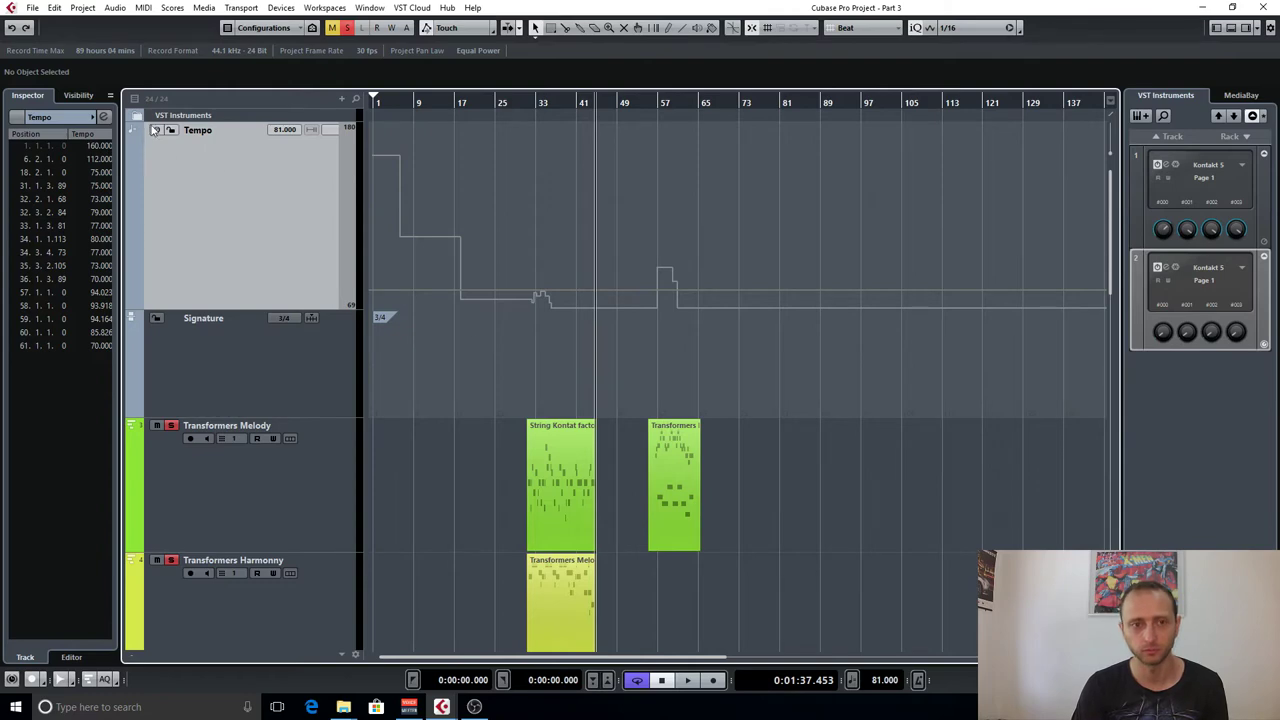
click(157, 131)
ctrl+scroll(543, 350, up, 8)
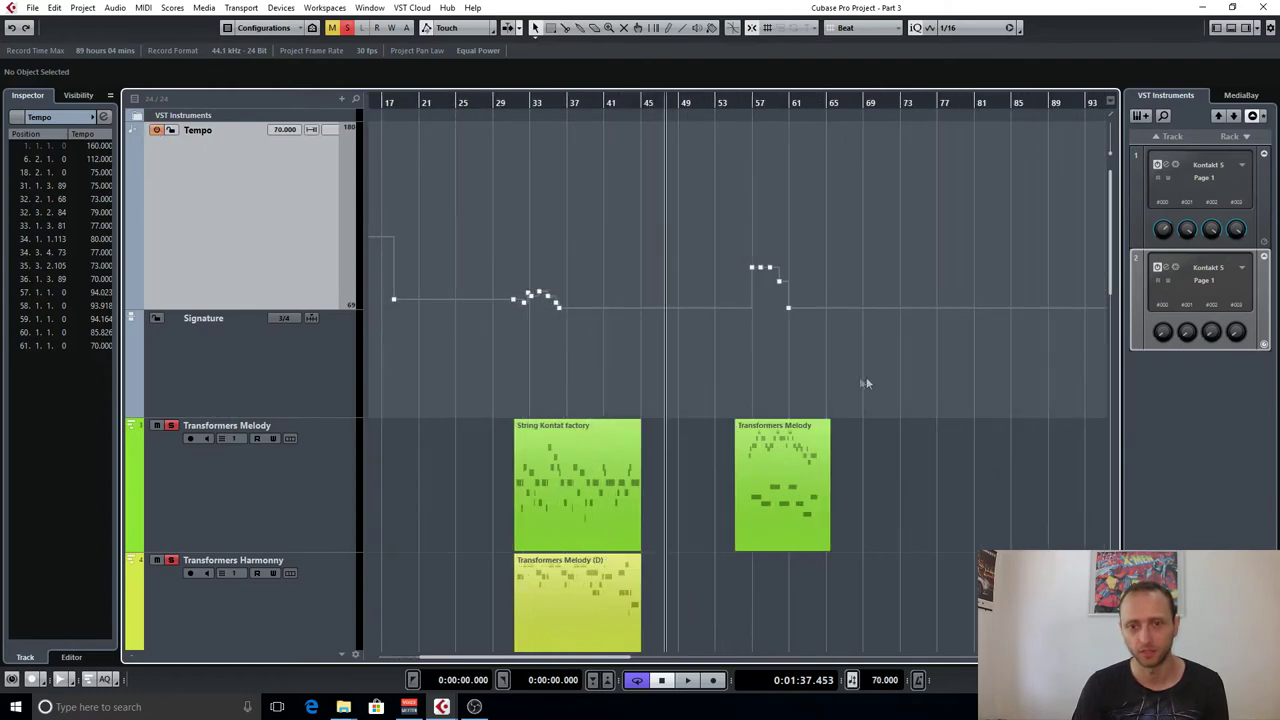
ctrl+scroll(568, 336, up, 2)
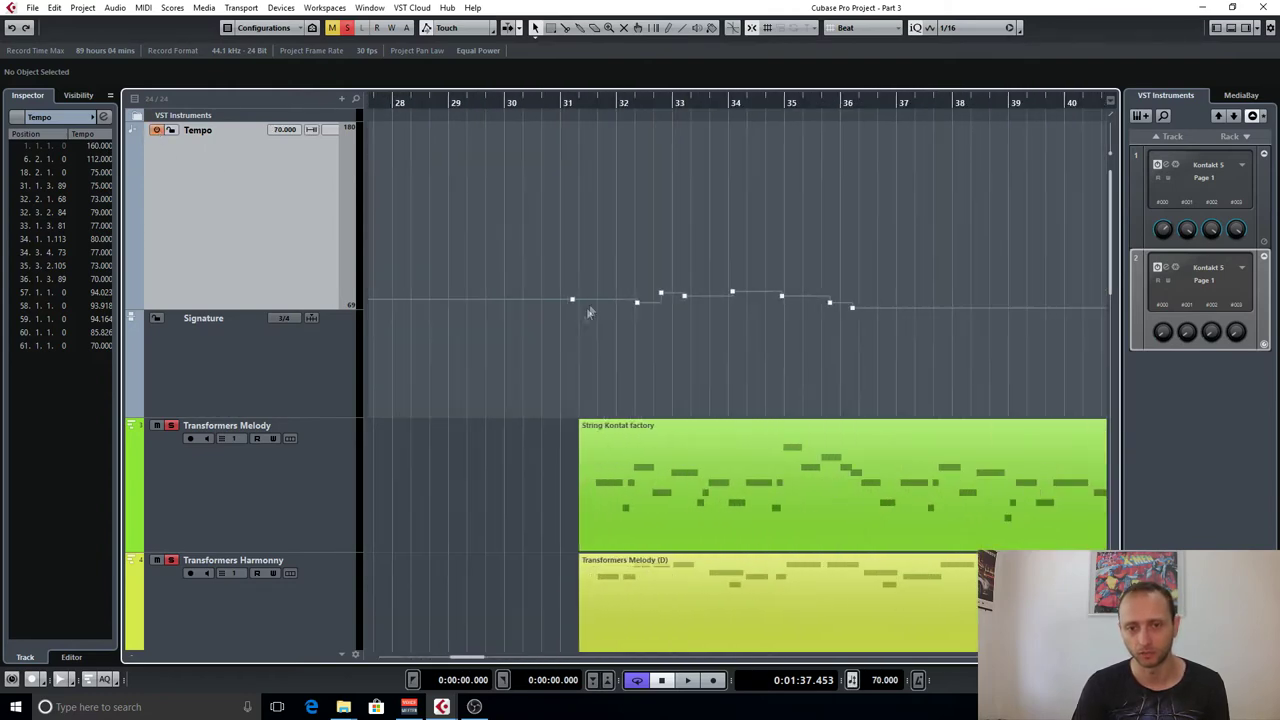
ctrl+scroll(578, 301, up, 1)
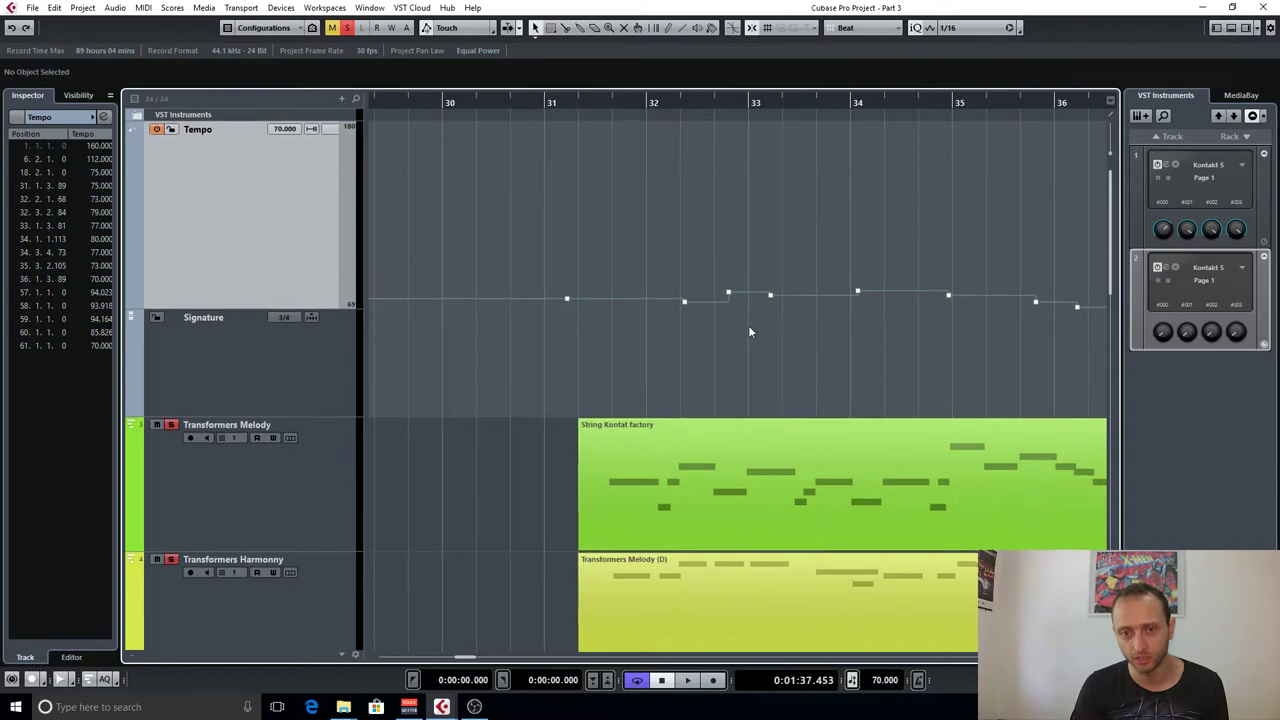
scroll(451, 317, right, 2)
Set tempo points to 69, 75 and 77 BPM across bars 32–34, adding a 61 BPM drop at bar 37.
drag(601, 302, 597, 305)
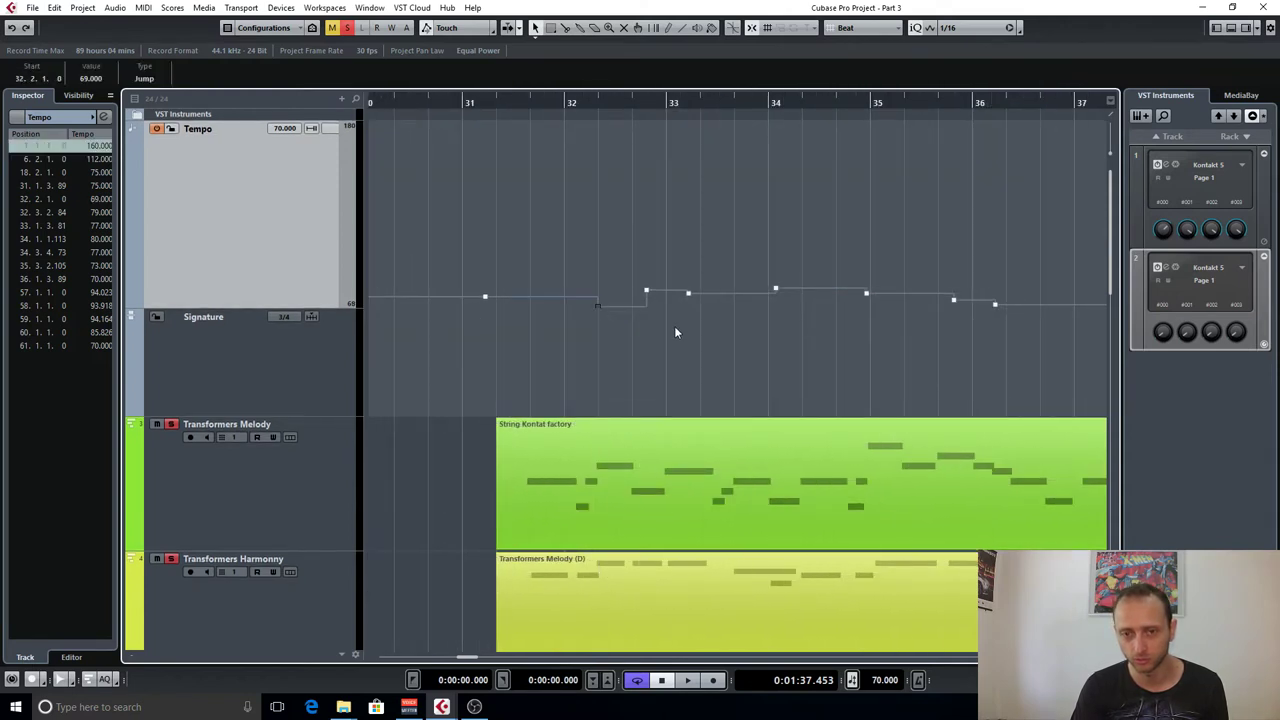
scroll(675, 332, down, 2)
drag(681, 294, 685, 302)
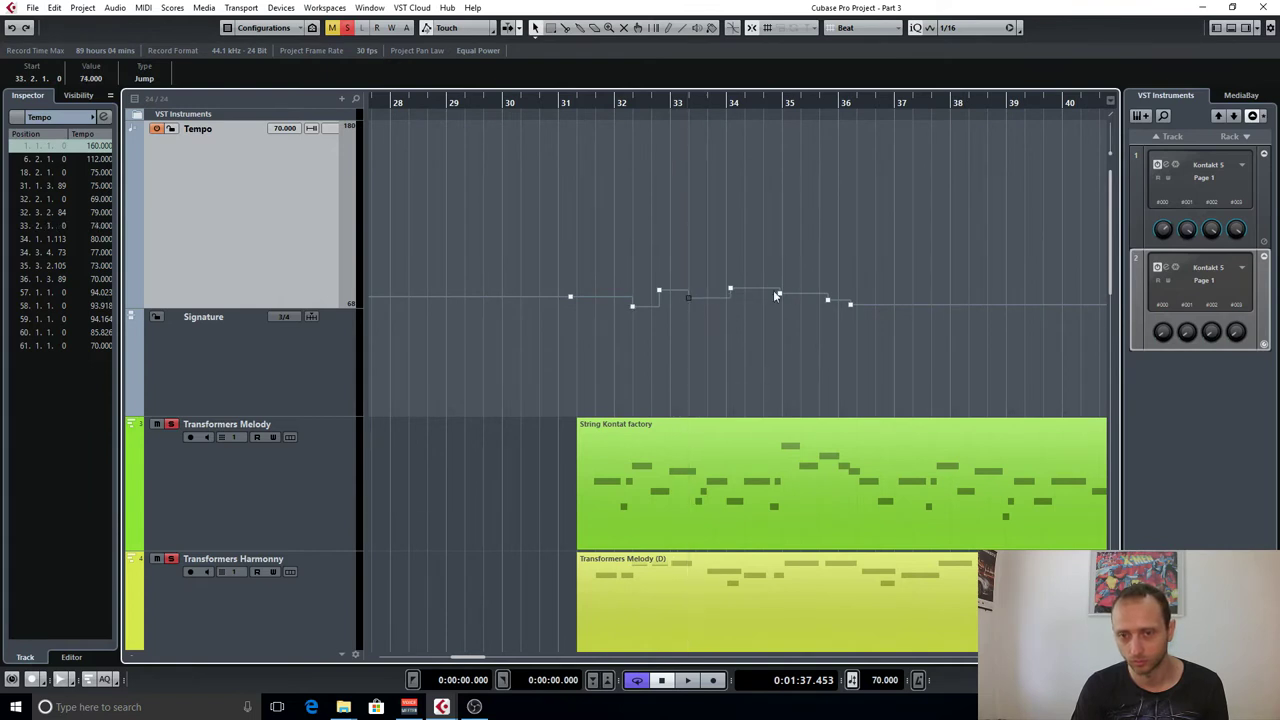
drag(776, 294, 782, 298)
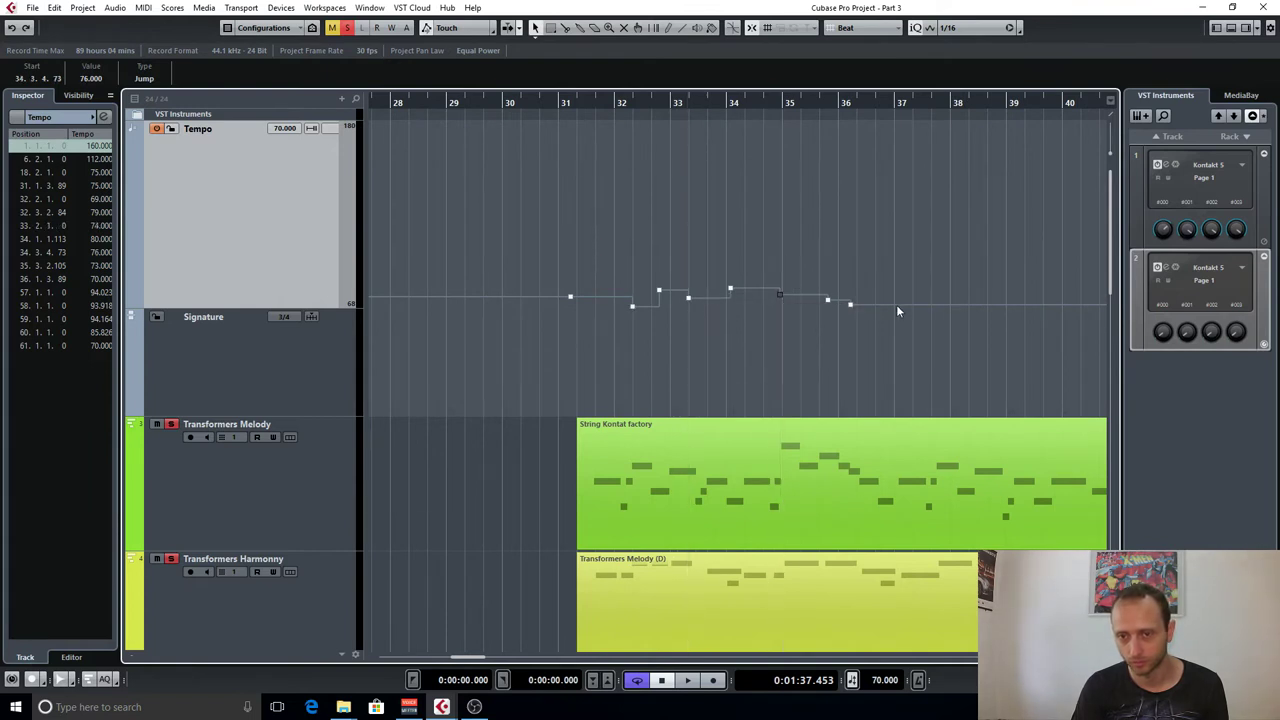
drag(892, 304, 893, 328)
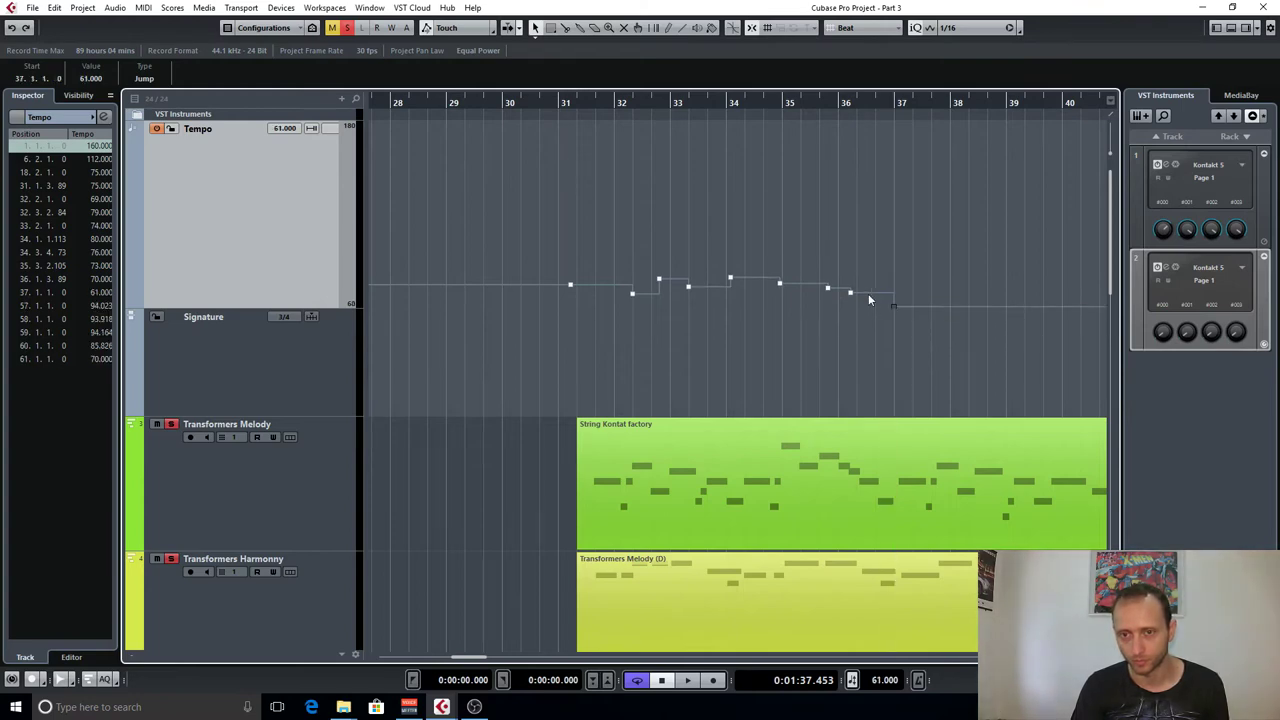
click(562, 106)
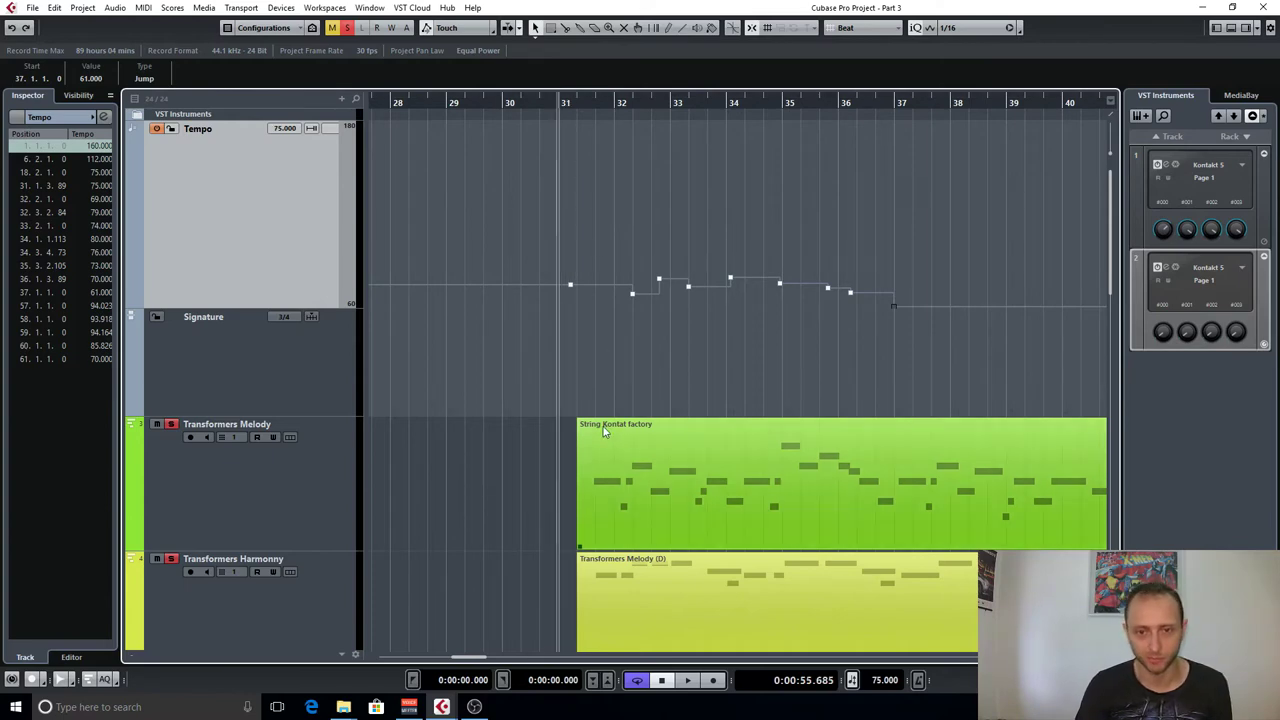
Play from bar 31 following the tempo curve, then replay it with the tempo track deactivated.
key(space)
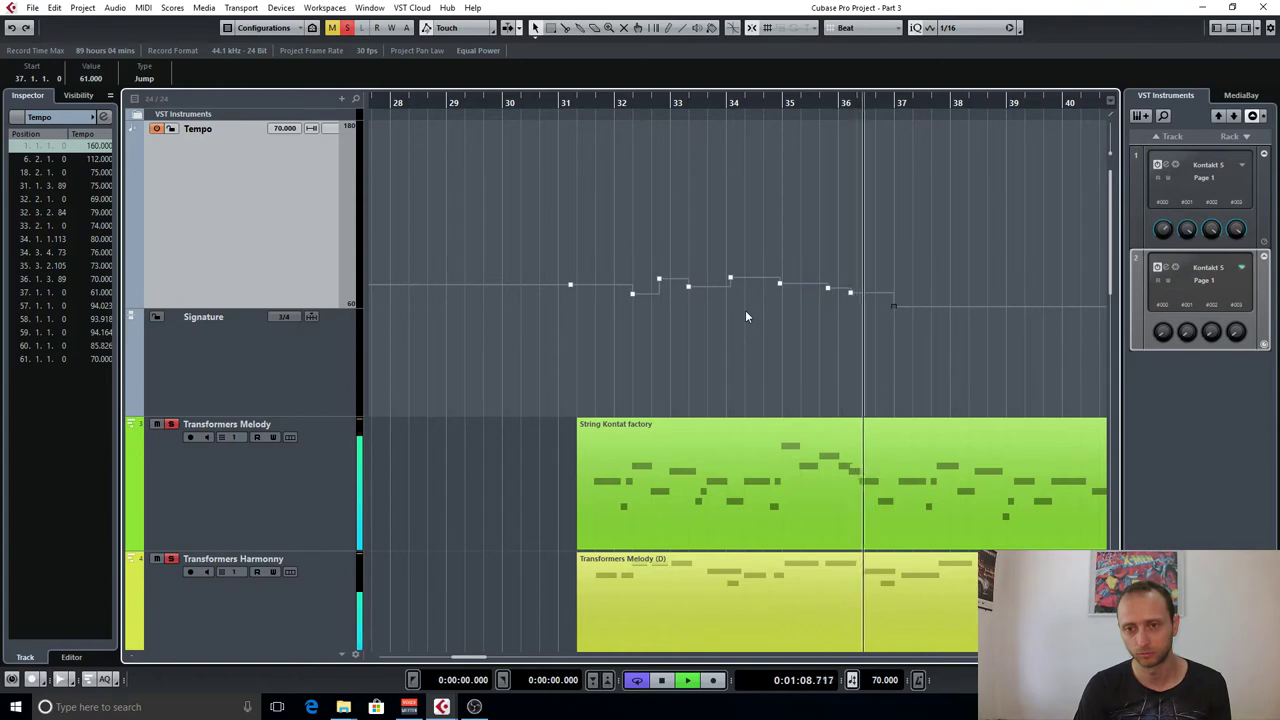
key(space)
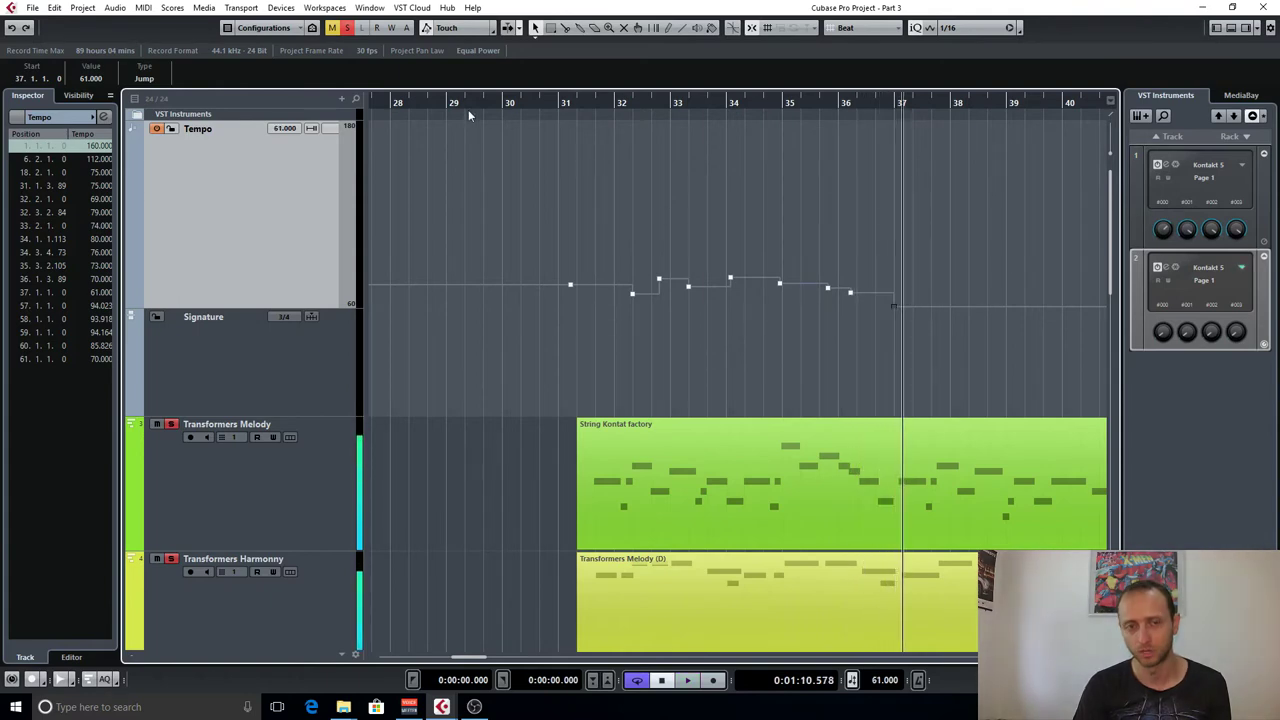
click(157, 129)
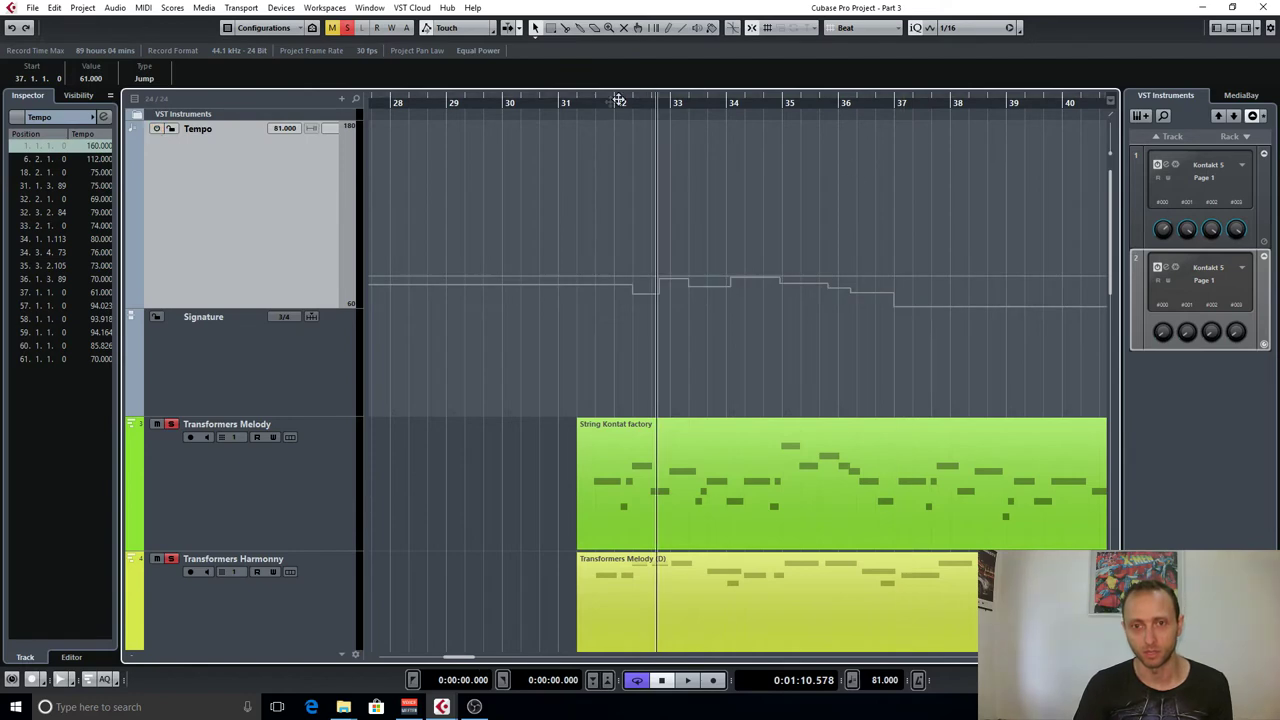
click(571, 102)
key(space)
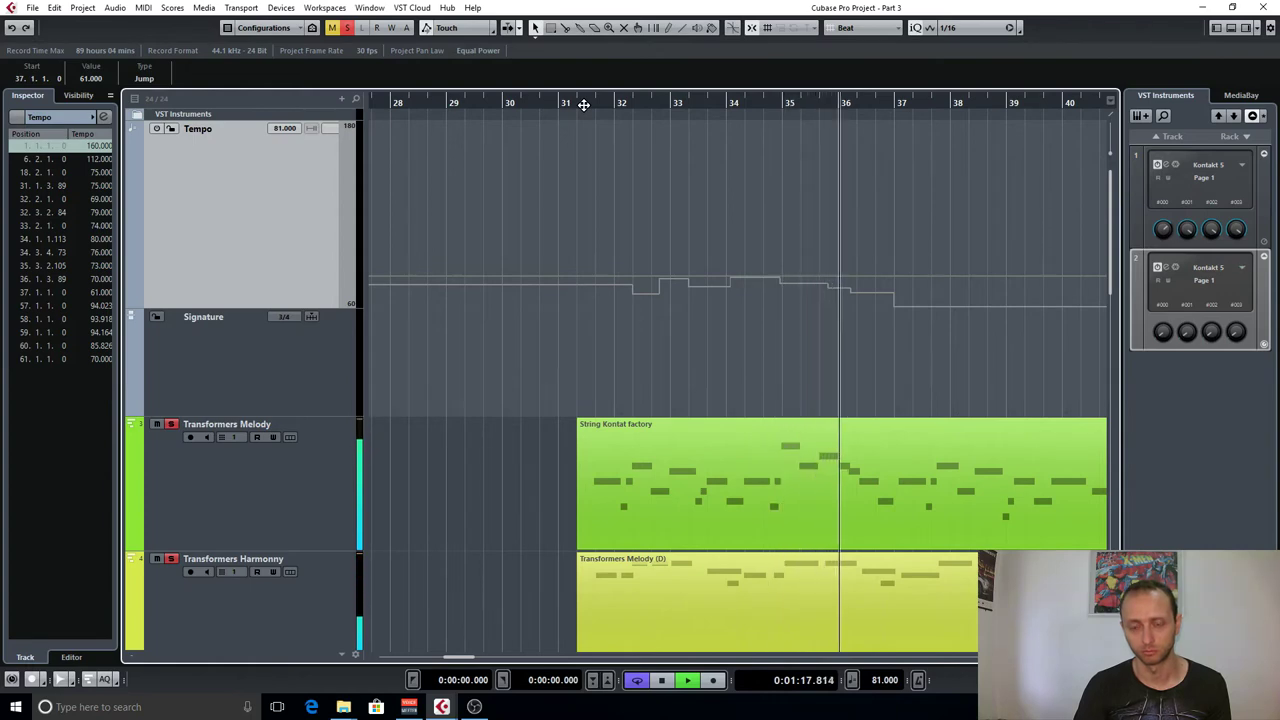
key(space)
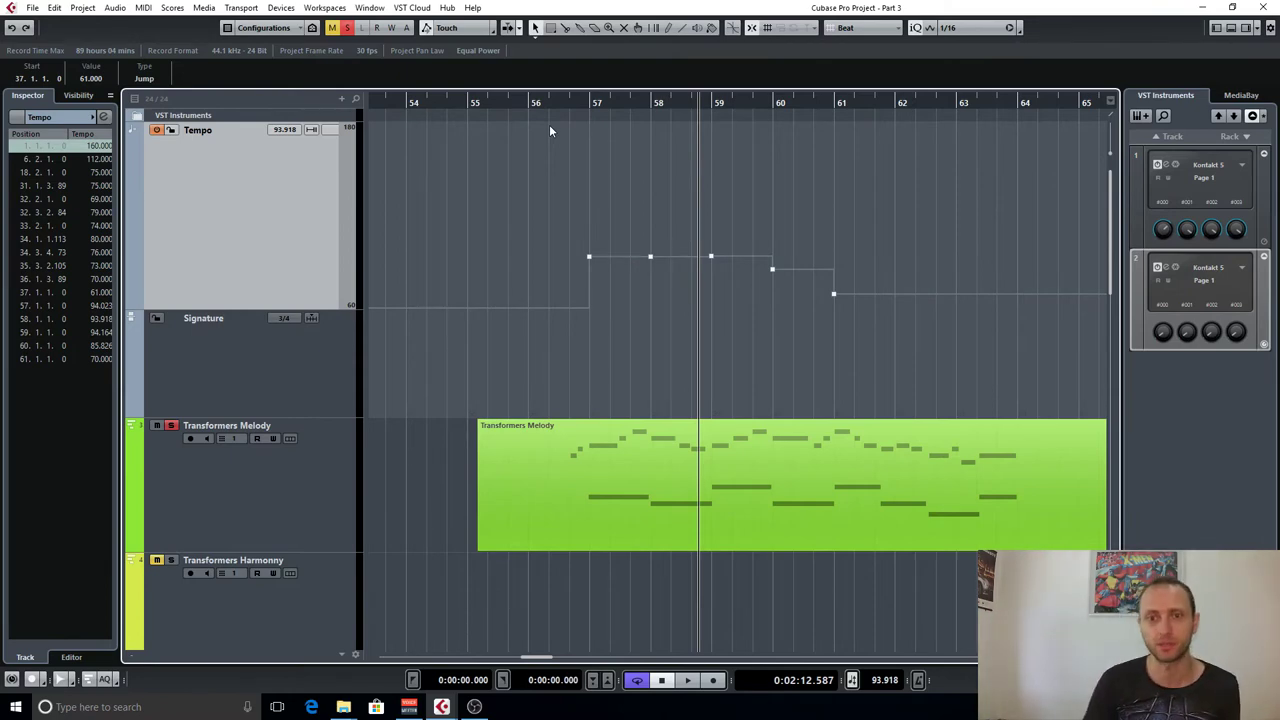
Deactivate the tempo curve and play the bar 55 melody at a fixed 81 BPM.
scroll(528, 399, down, 3)
scroll(585, 512, up, 2)
scroll(543, 440, down, 1)
scroll(223, 150, up, 1)
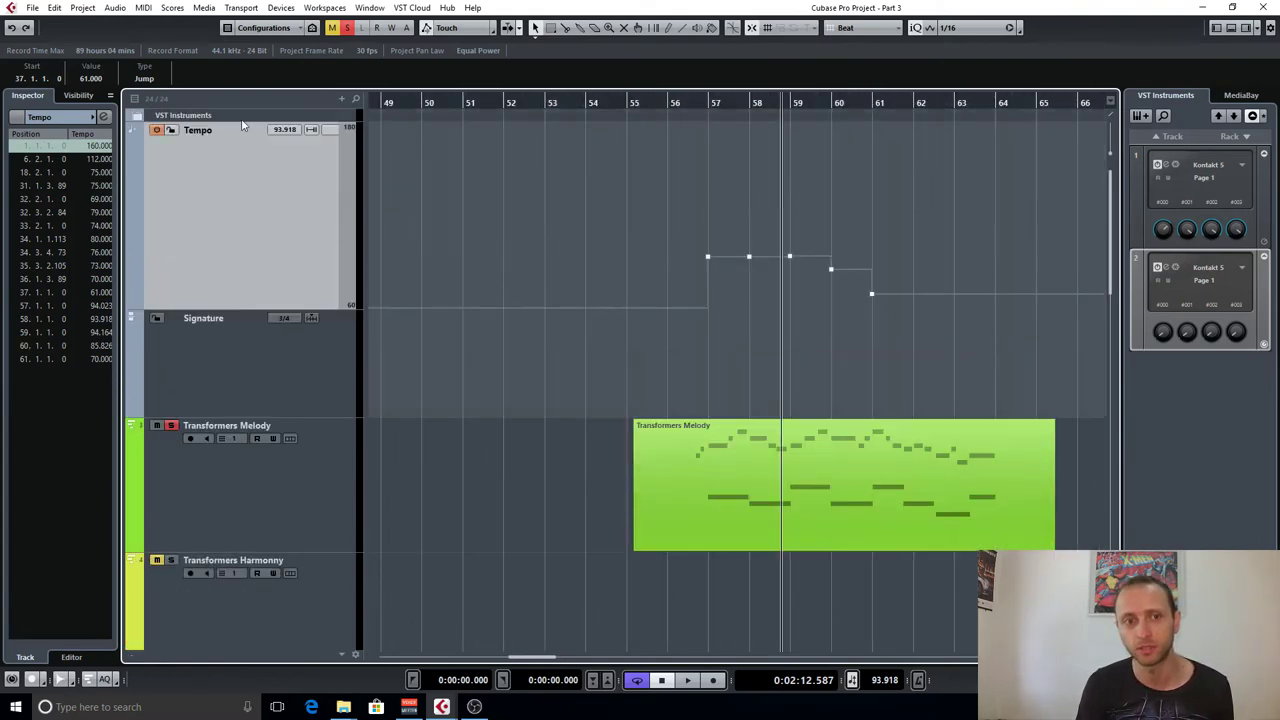
click(156, 130)
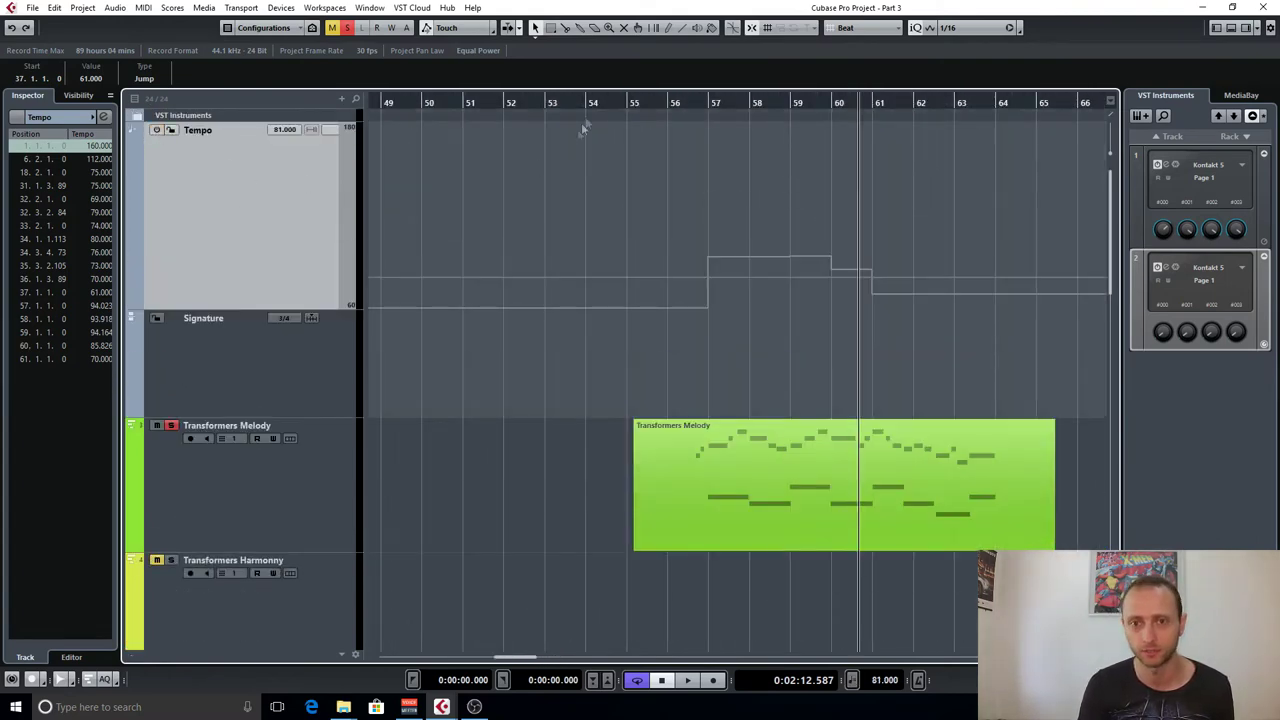
click(635, 110)
key(space)
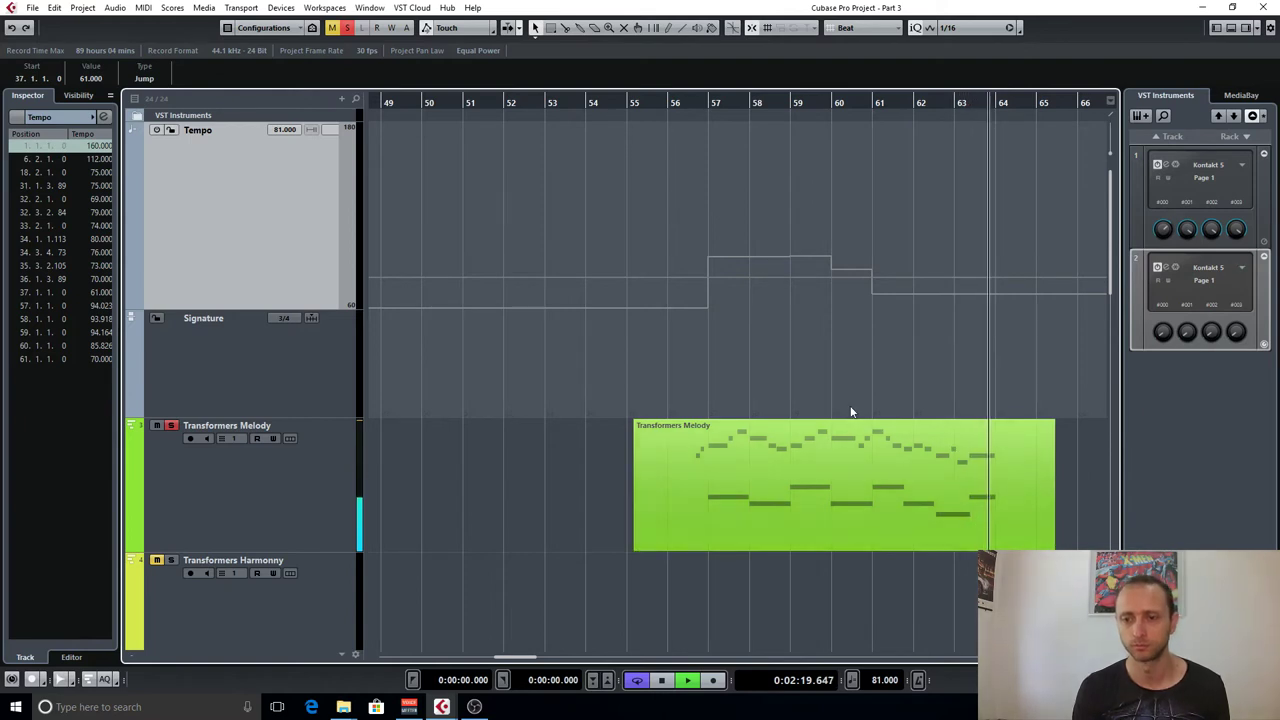
key(space)
Place the playback position near bar 56 and reactivate the tempo curve.
scroll(713, 390, up, 2)
scroll(713, 390, down, 3)
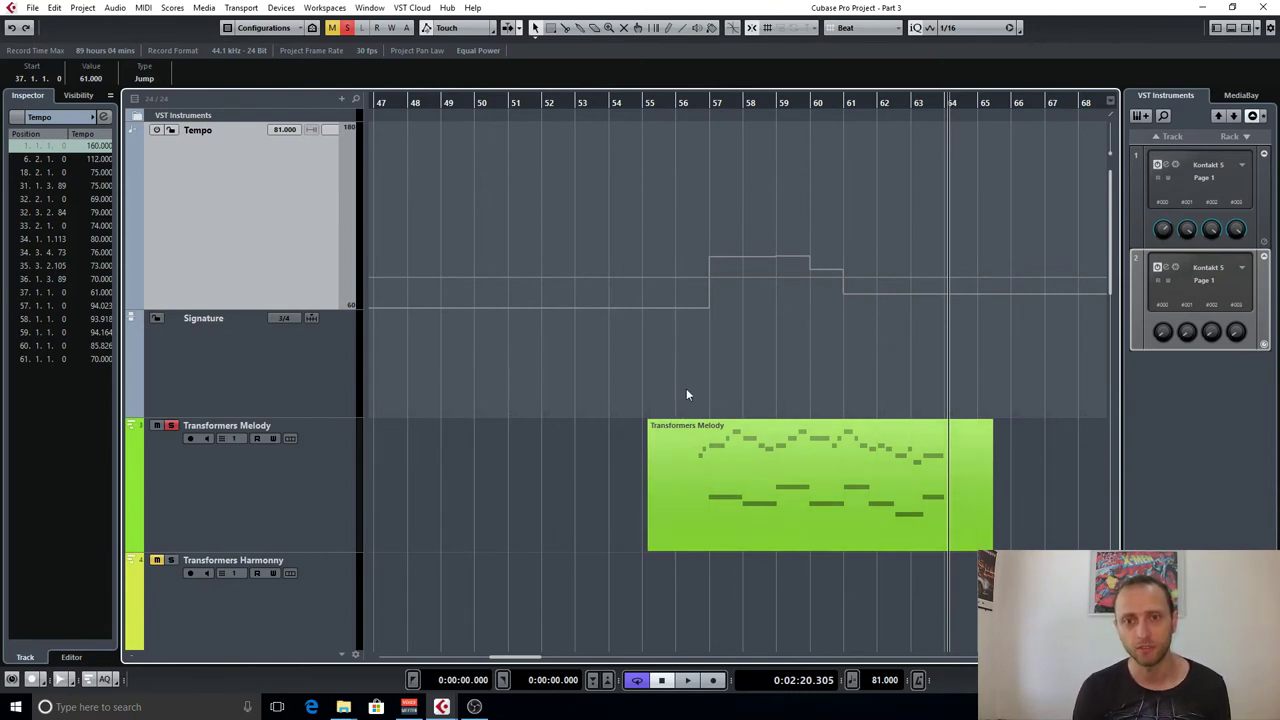
scroll(686, 157, up, 2)
click(721, 103)
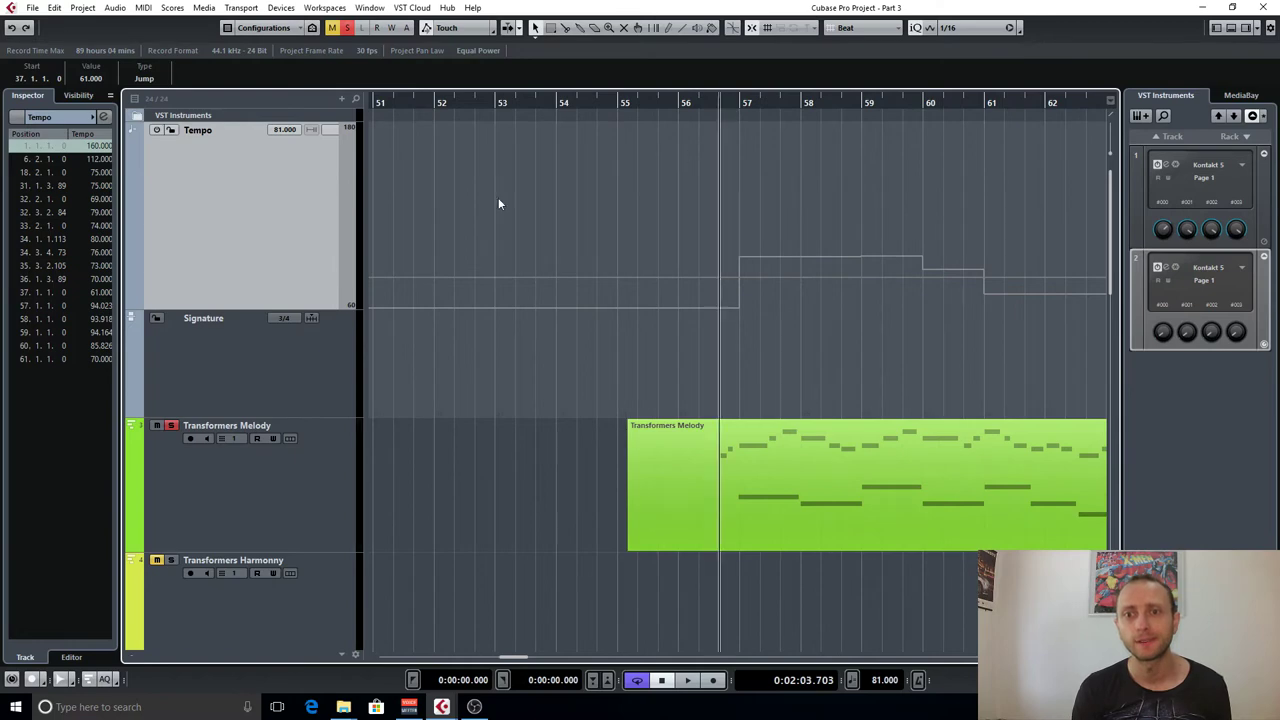
scroll(545, 185, up, 1)
scroll(626, 223, left, 4)
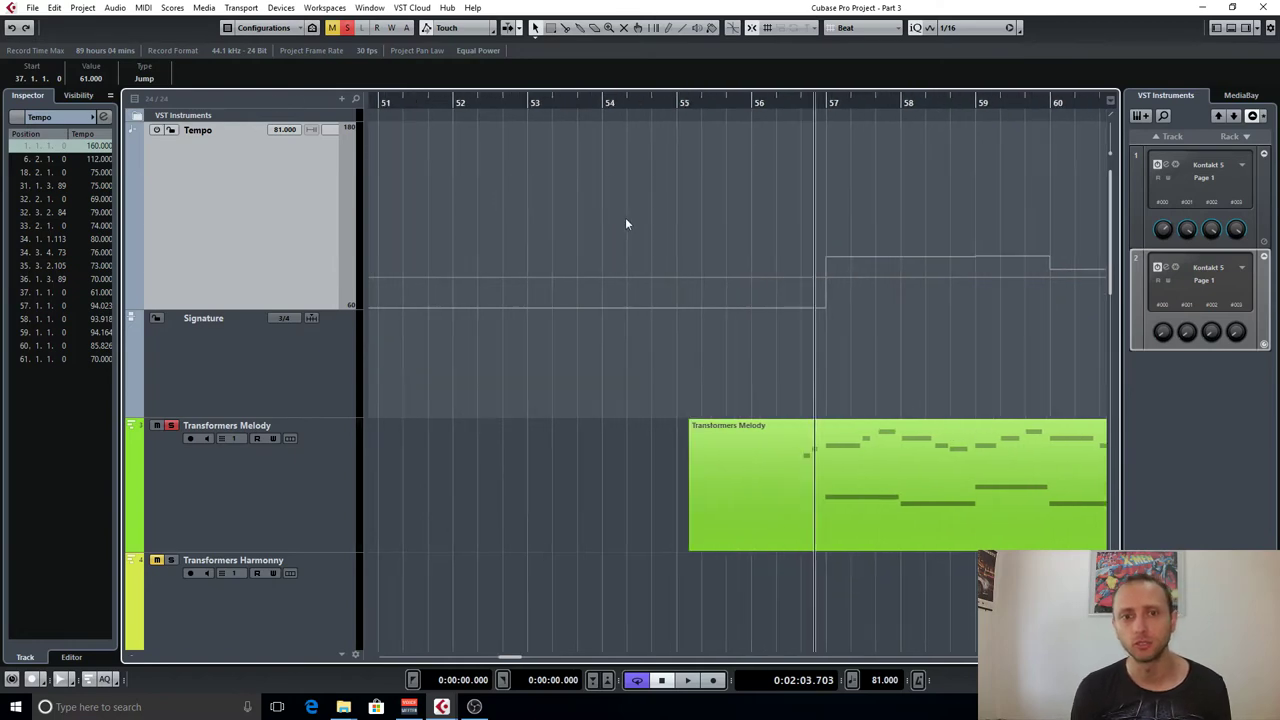
scroll(728, 285, down, 1)
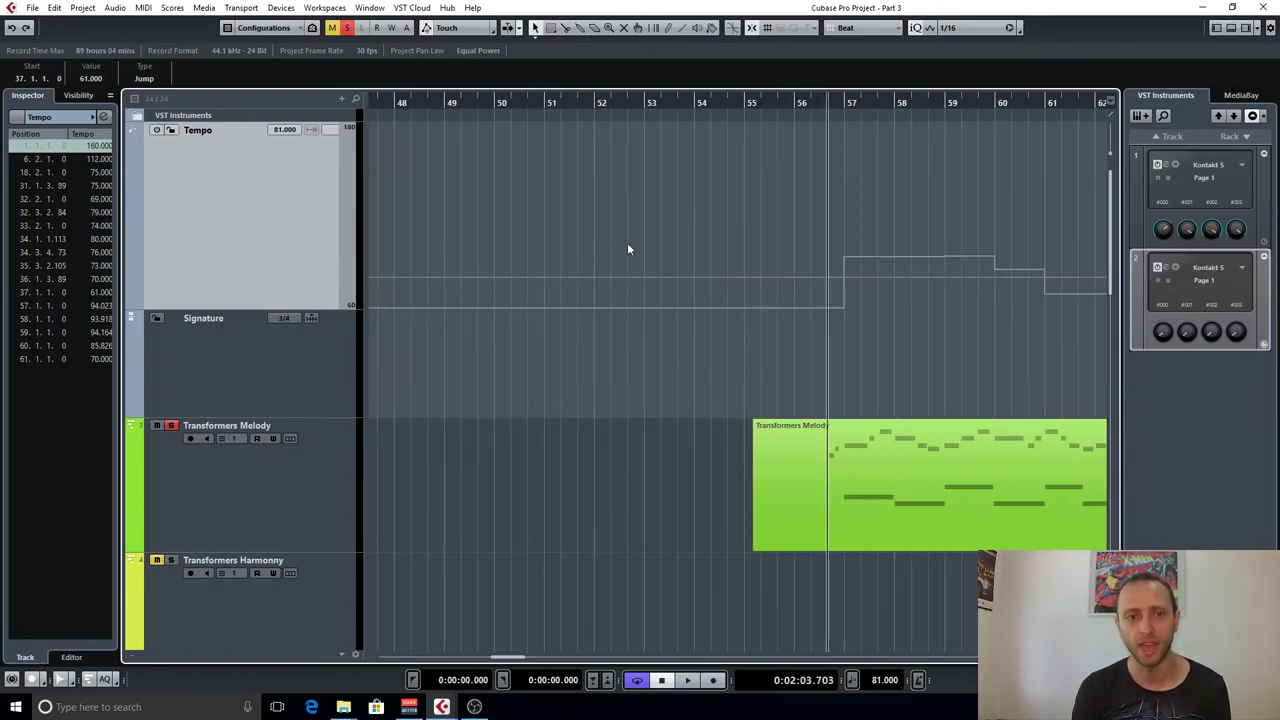
click(155, 131)
scroll(693, 208, right, 2)
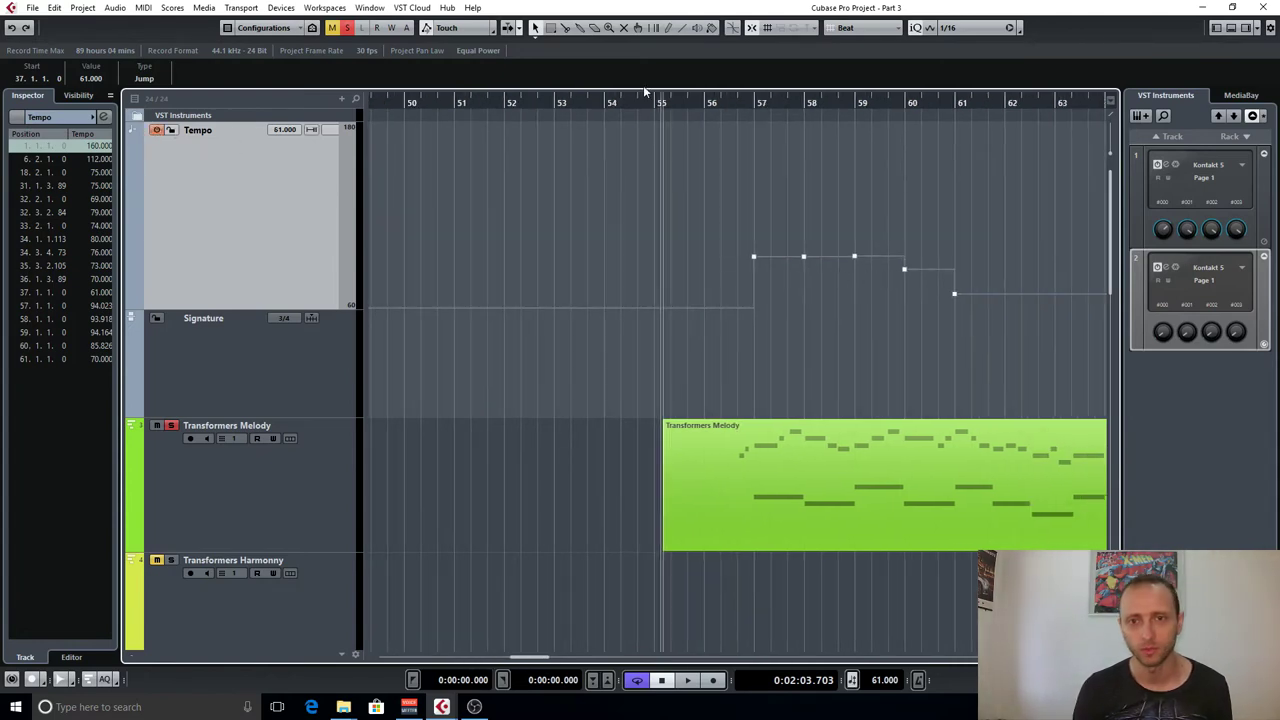
Add a 70 BPM tempo point at the start of bar 62.
click(654, 28)
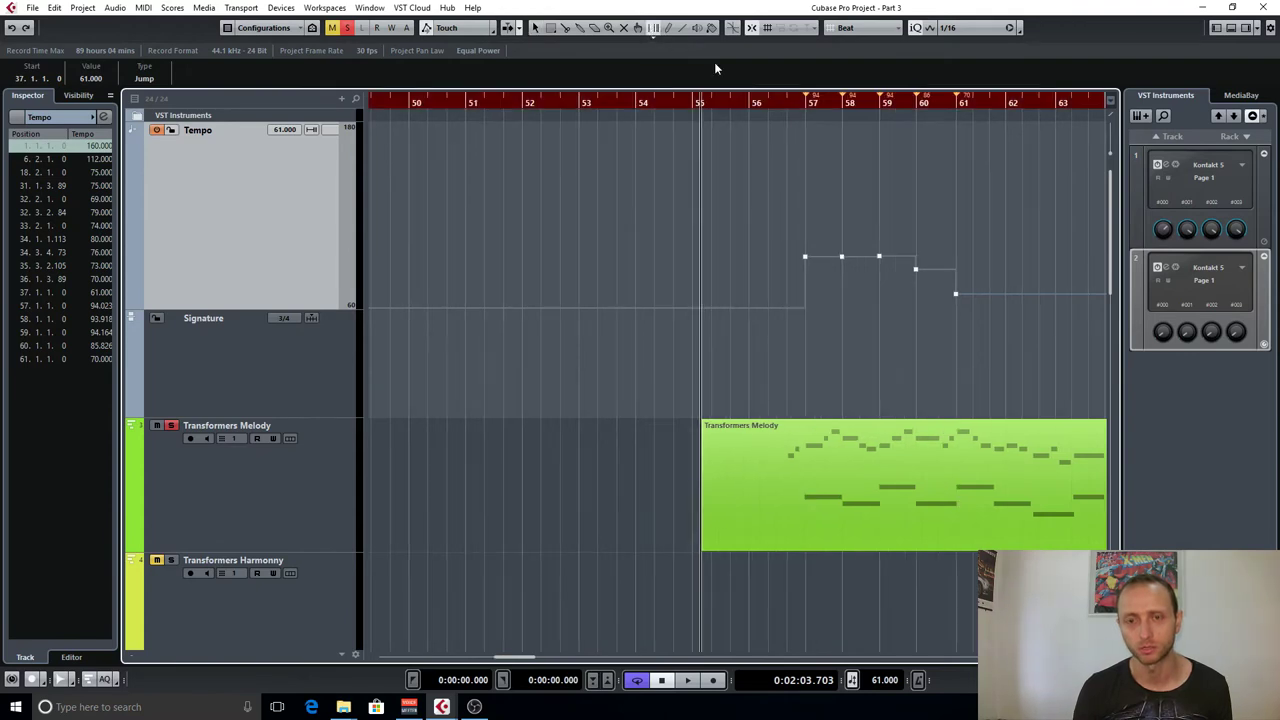
scroll(723, 229, right, 4)
scroll(600, 125, up, 3)
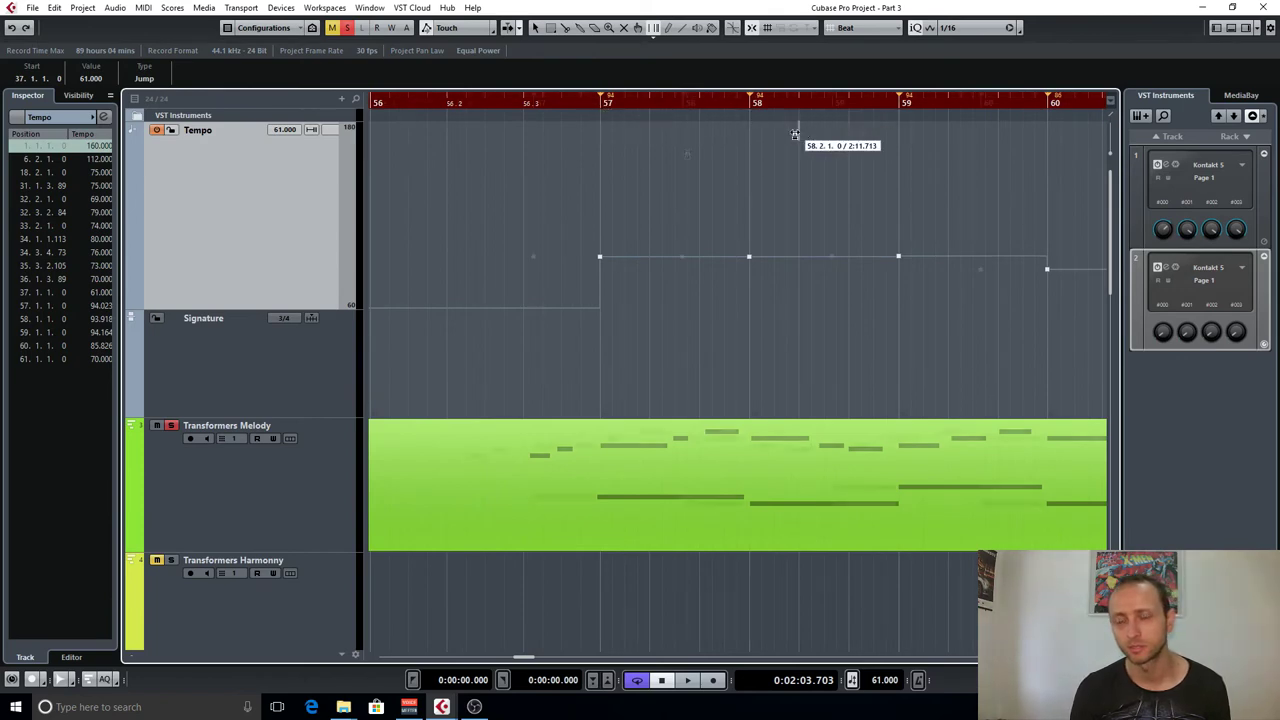
scroll(623, 157, right, 3)
scroll(528, 163, down, 2)
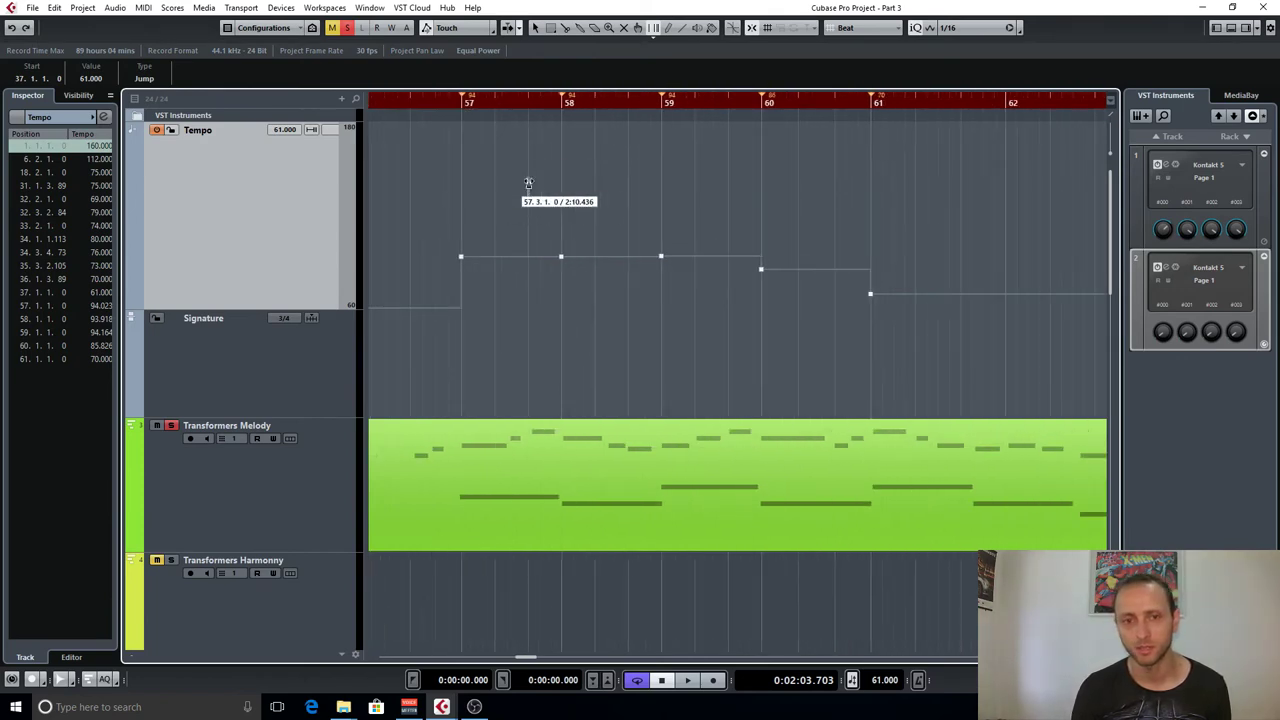
scroll(550, 200, down, 1)
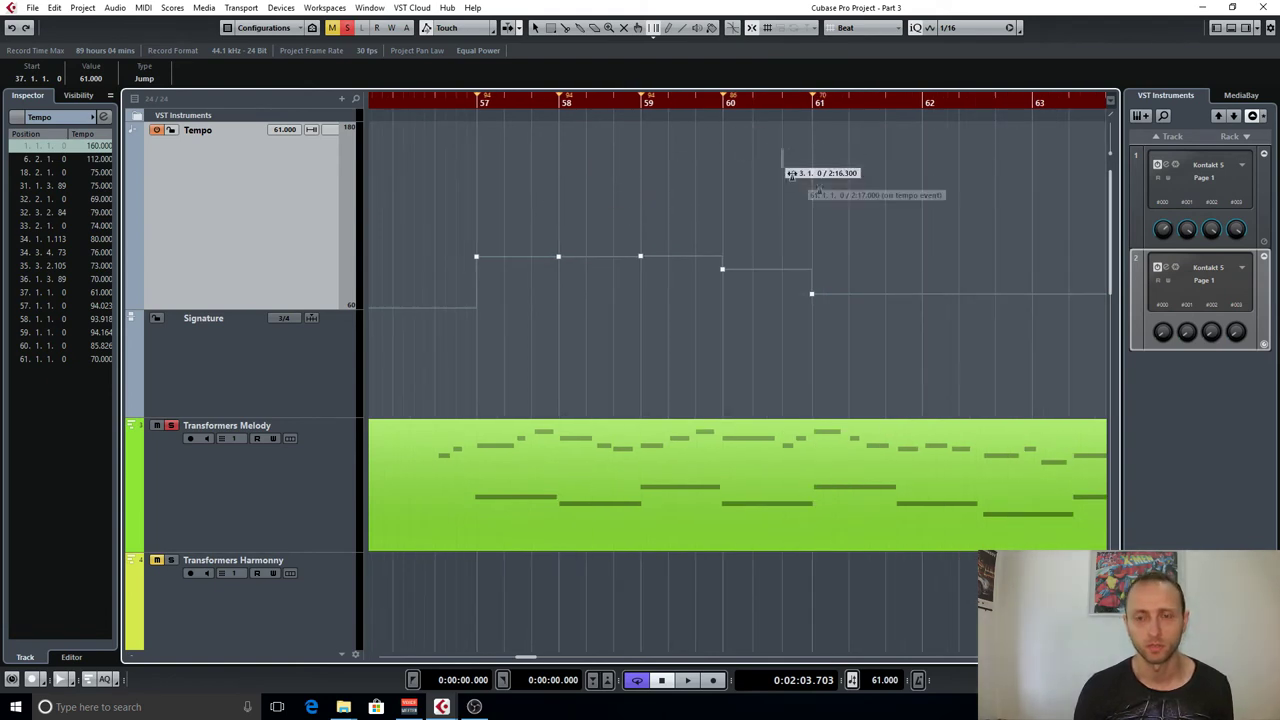
scroll(800, 180, right, 3)
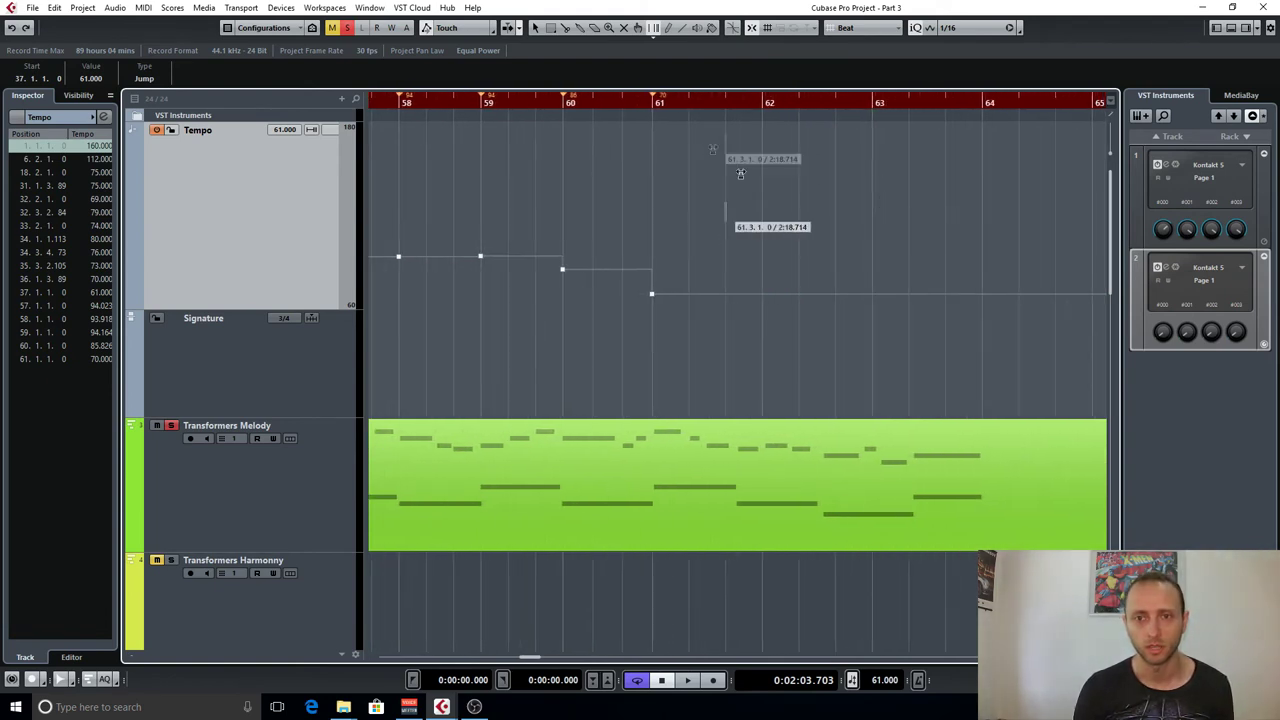
click(765, 128)
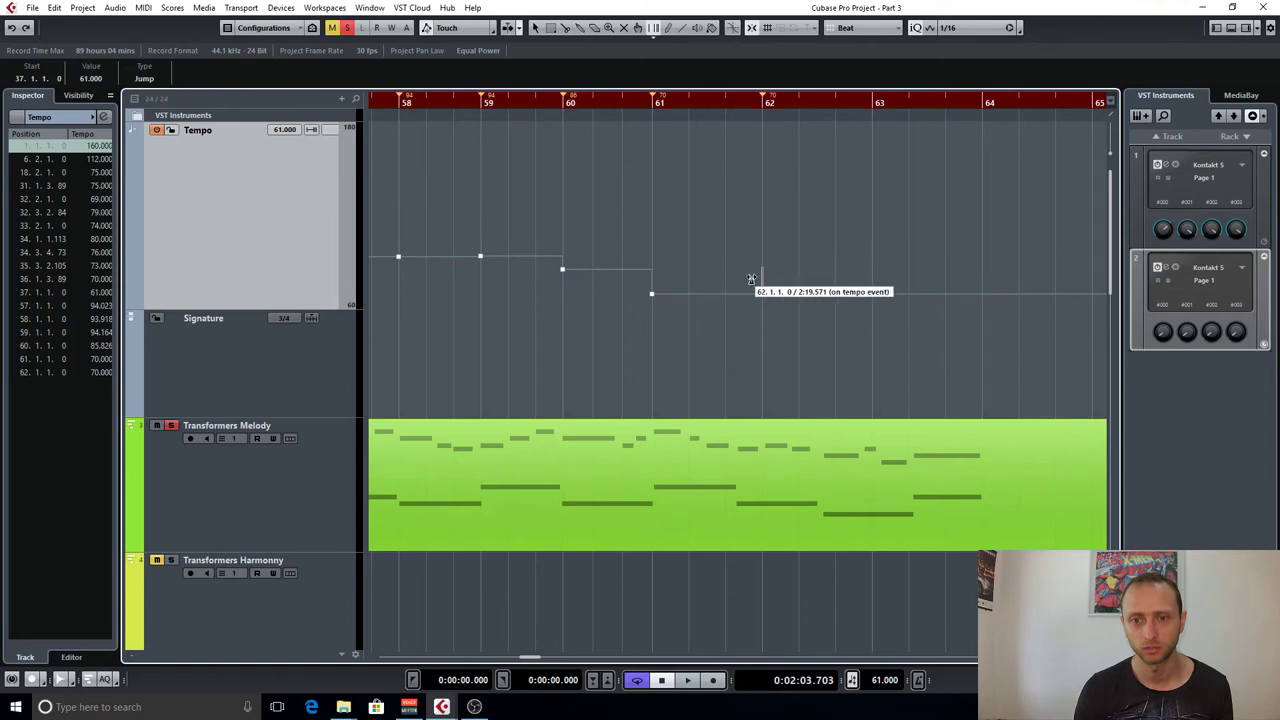
Raise the bar 61 tempo point to about 91.76 BPM.
drag(755, 220, 735, 212)
scroll(731, 300, up, 2)
drag(751, 294, 757, 290)
scroll(757, 290, down, 4)
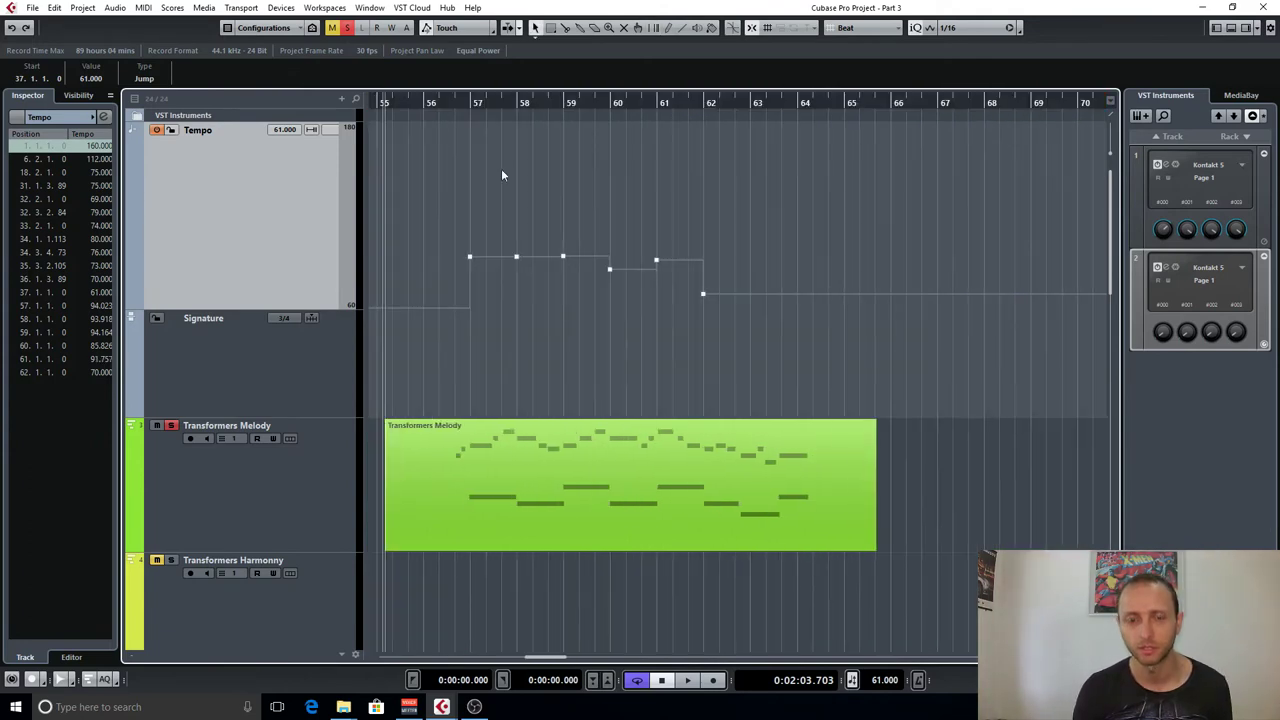
scroll(479, 262, up, 3)
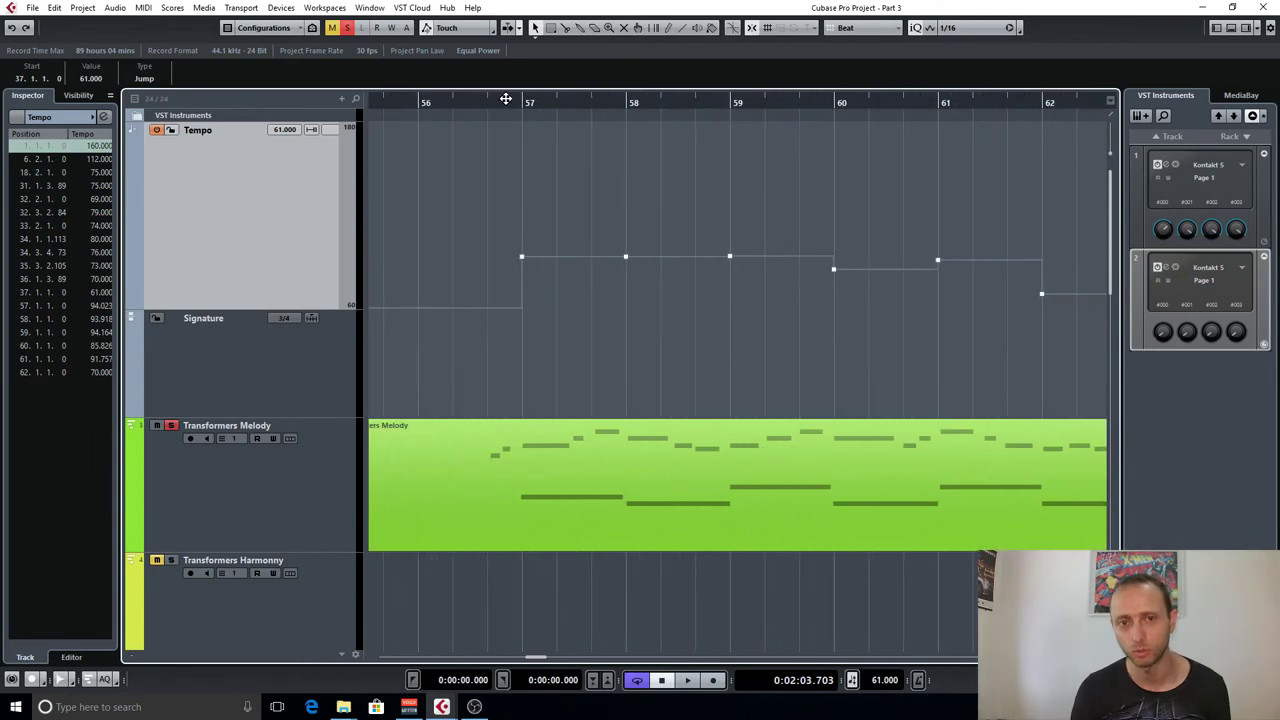
click(452, 100)
key(space)
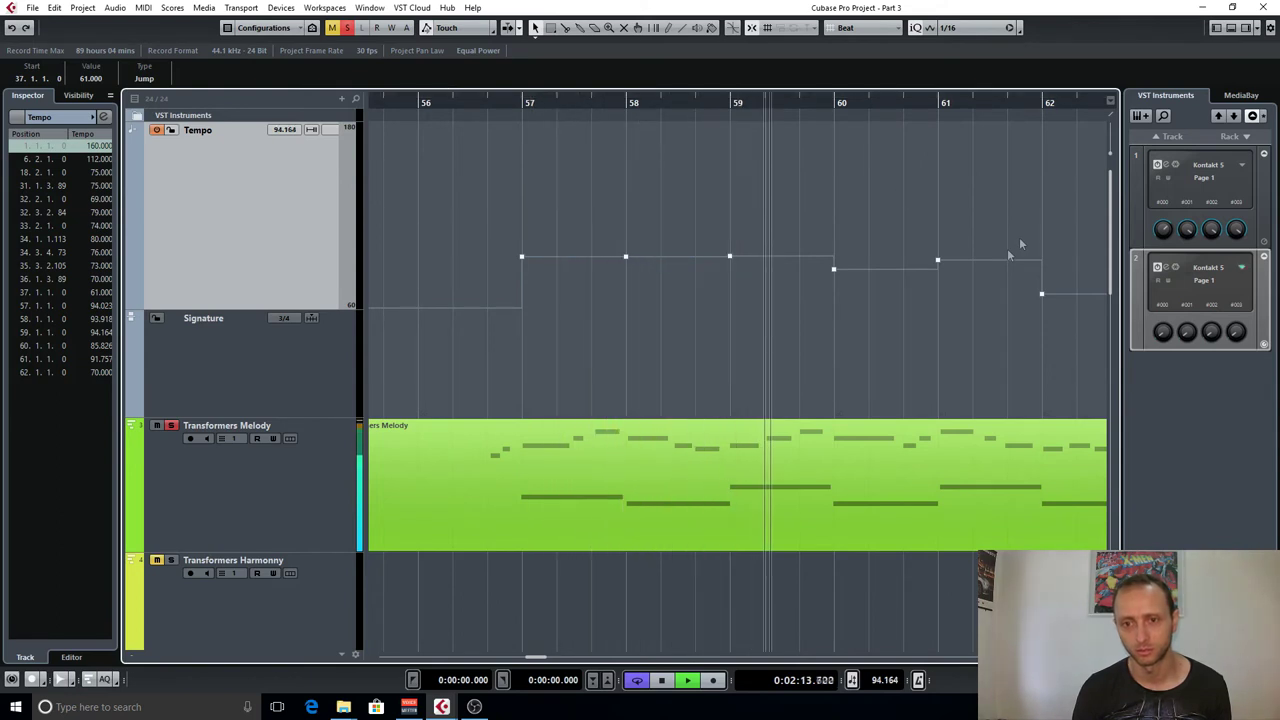
scroll(926, 217, right, 3)
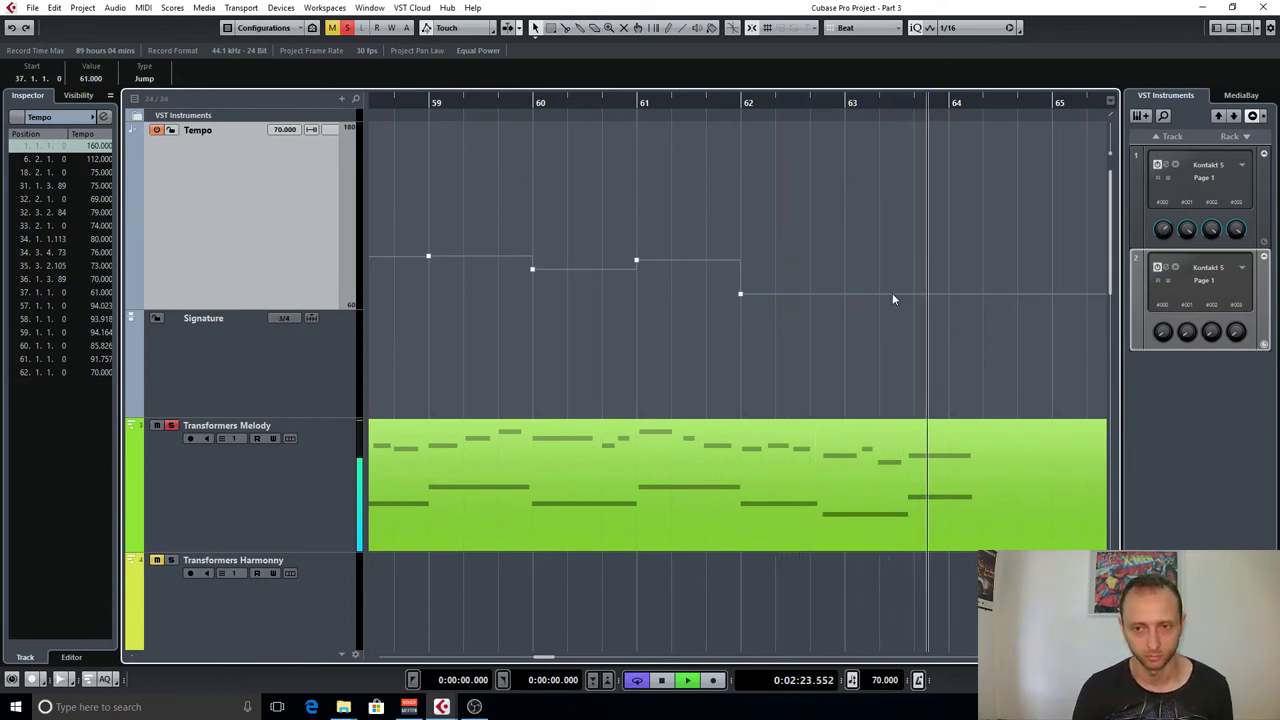
key(space)
scroll(812, 296, up, 3)
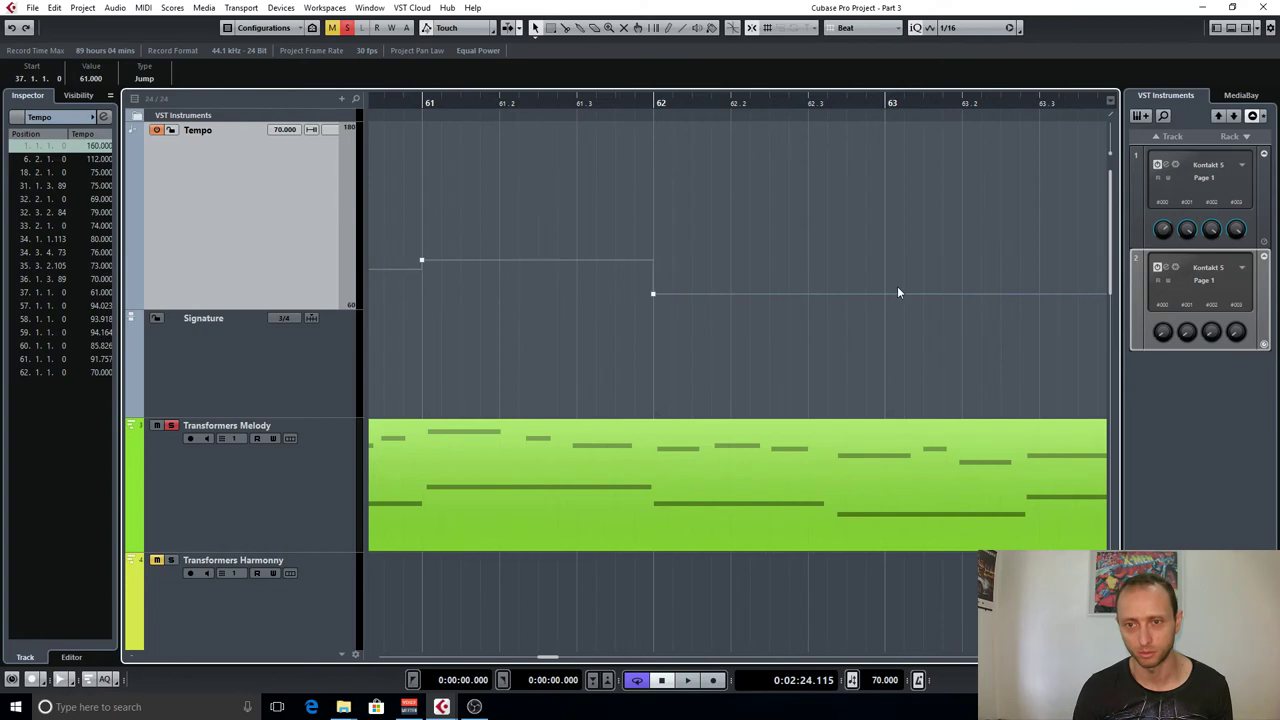
scroll(760, 302, down, 5)
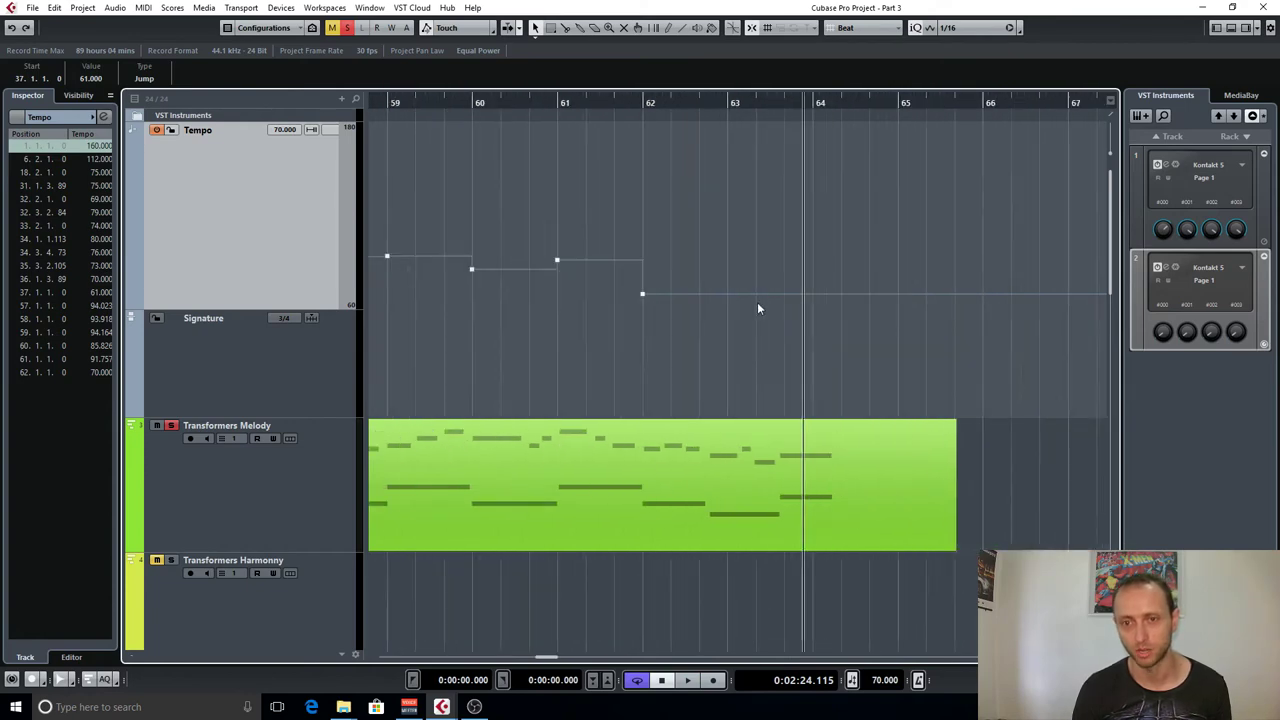
scroll(739, 318, up, 1)
scroll(740, 320, down, 1)
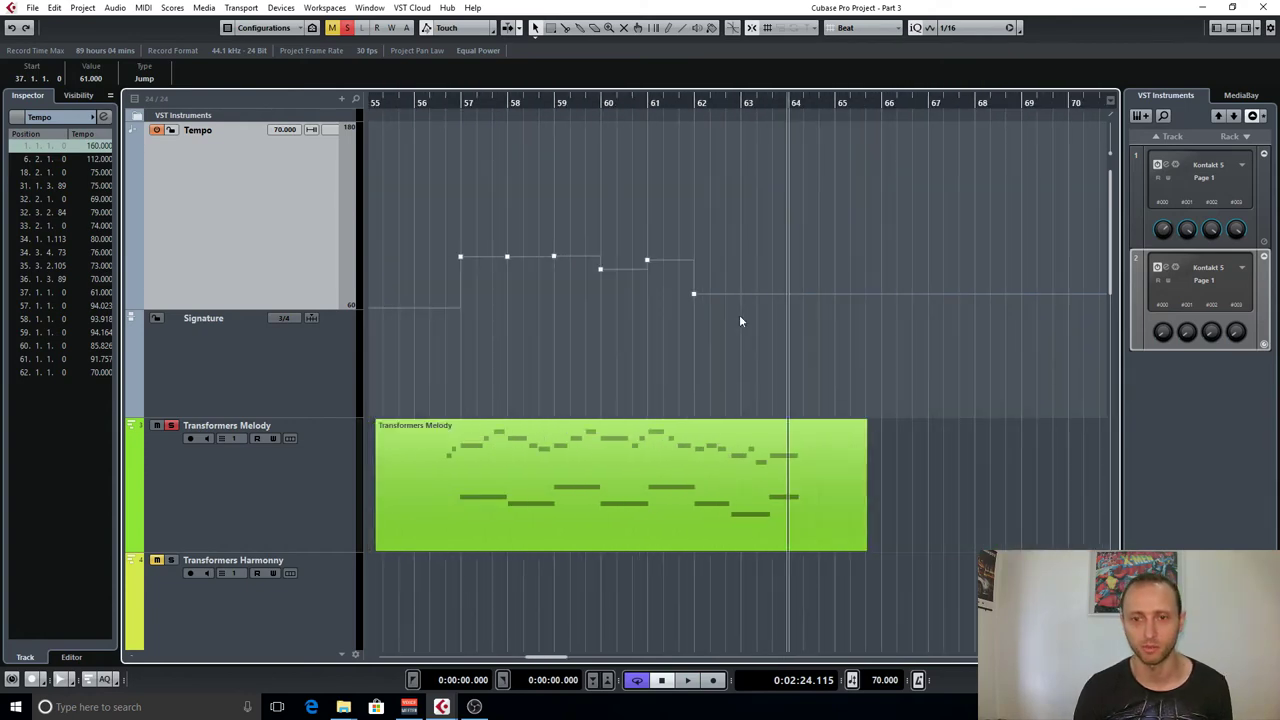
scroll(672, 325, down, 1)
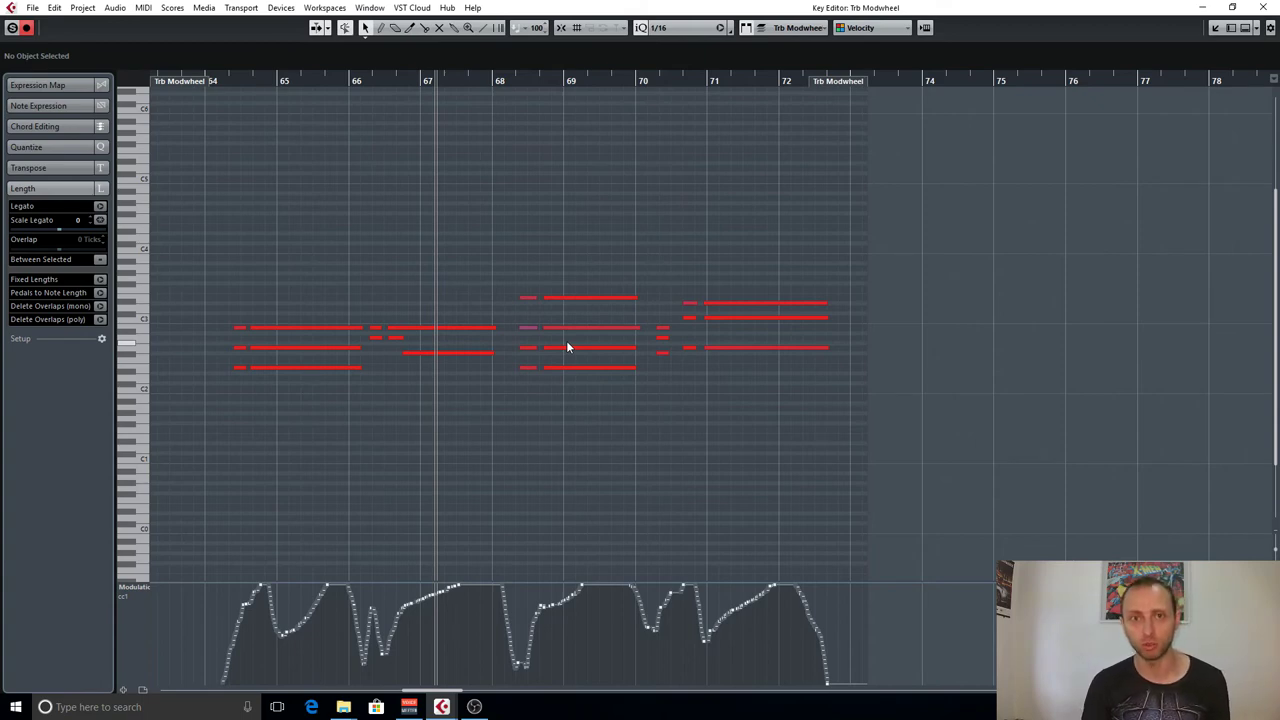
Audition a trombone note, zoom out to the whole Trb Modwheel part and set the playback position.
click(575, 347)
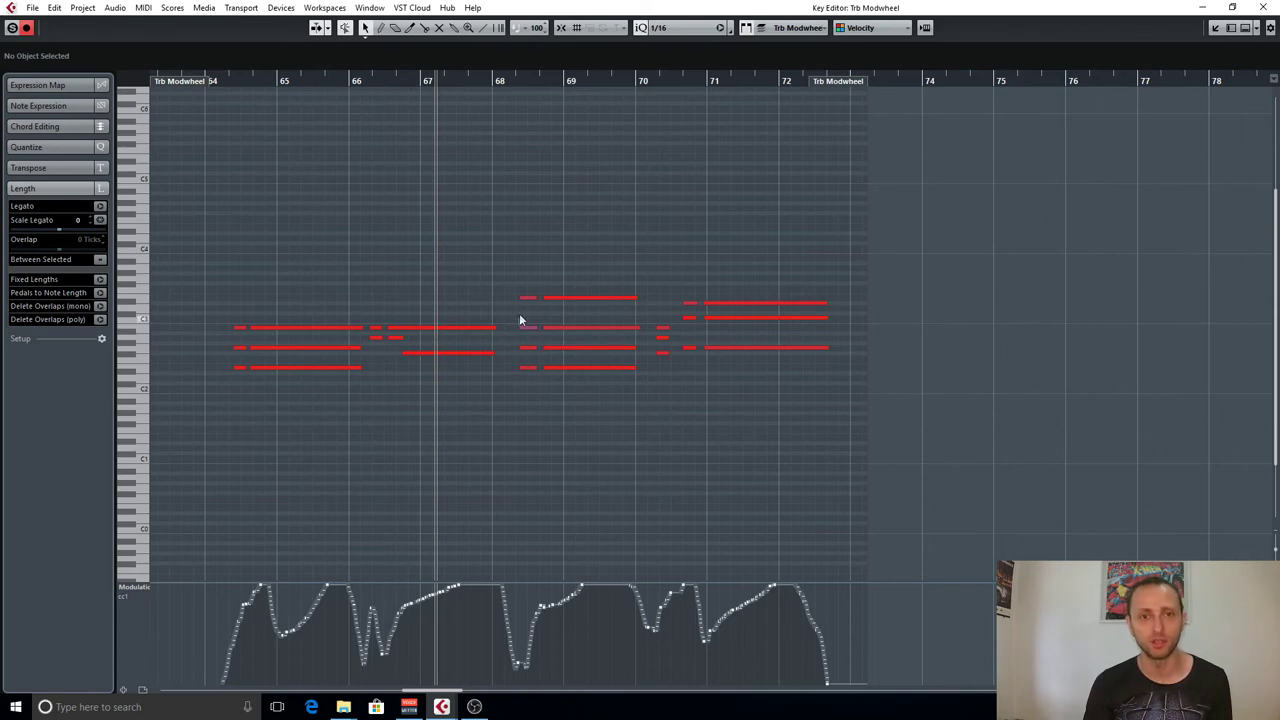
scroll(520, 320, left, 5)
key(g)
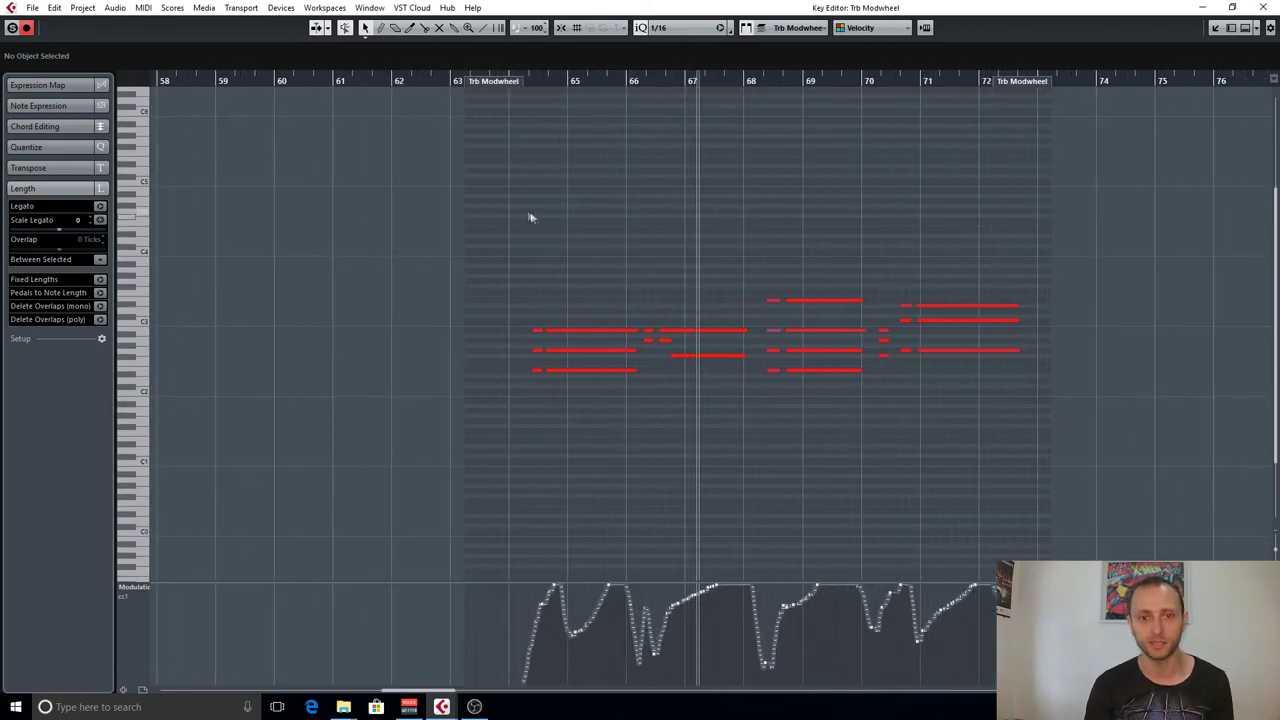
click(537, 86)
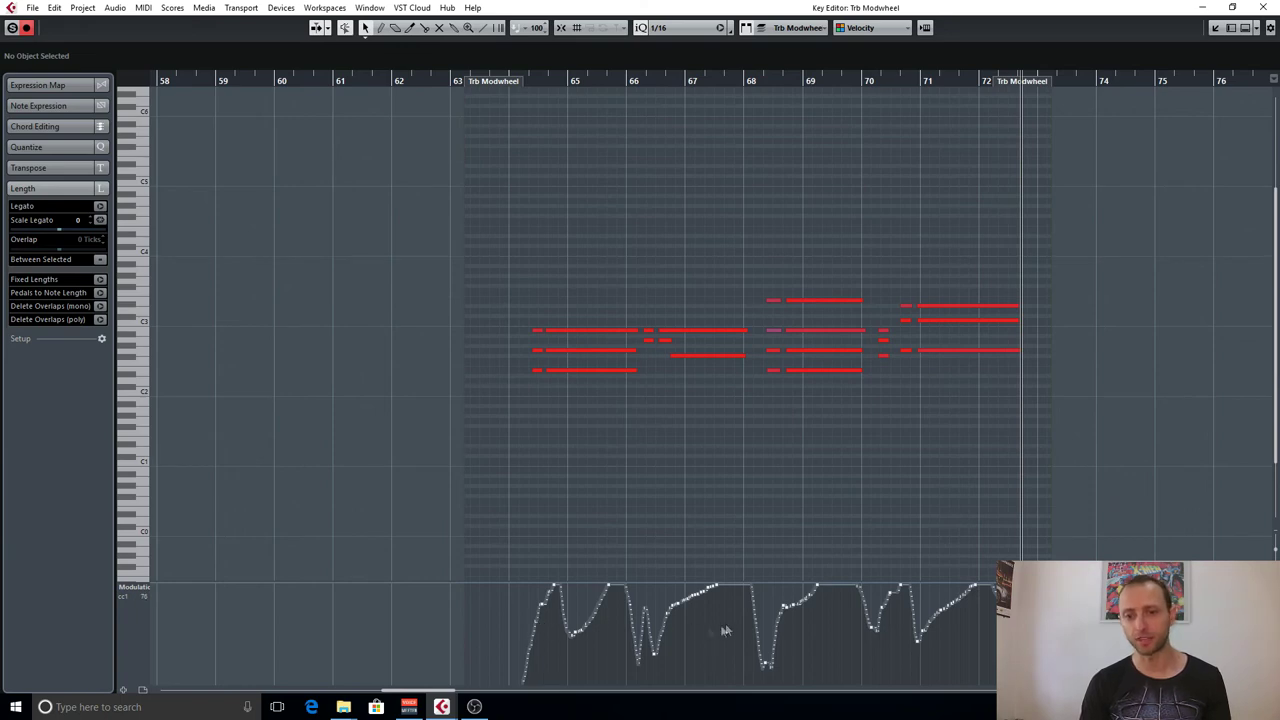
Redraw the opening CC1 modwheel swell near bar 64 as a gradual ramp, then return to Object Selection.
click(510, 616)
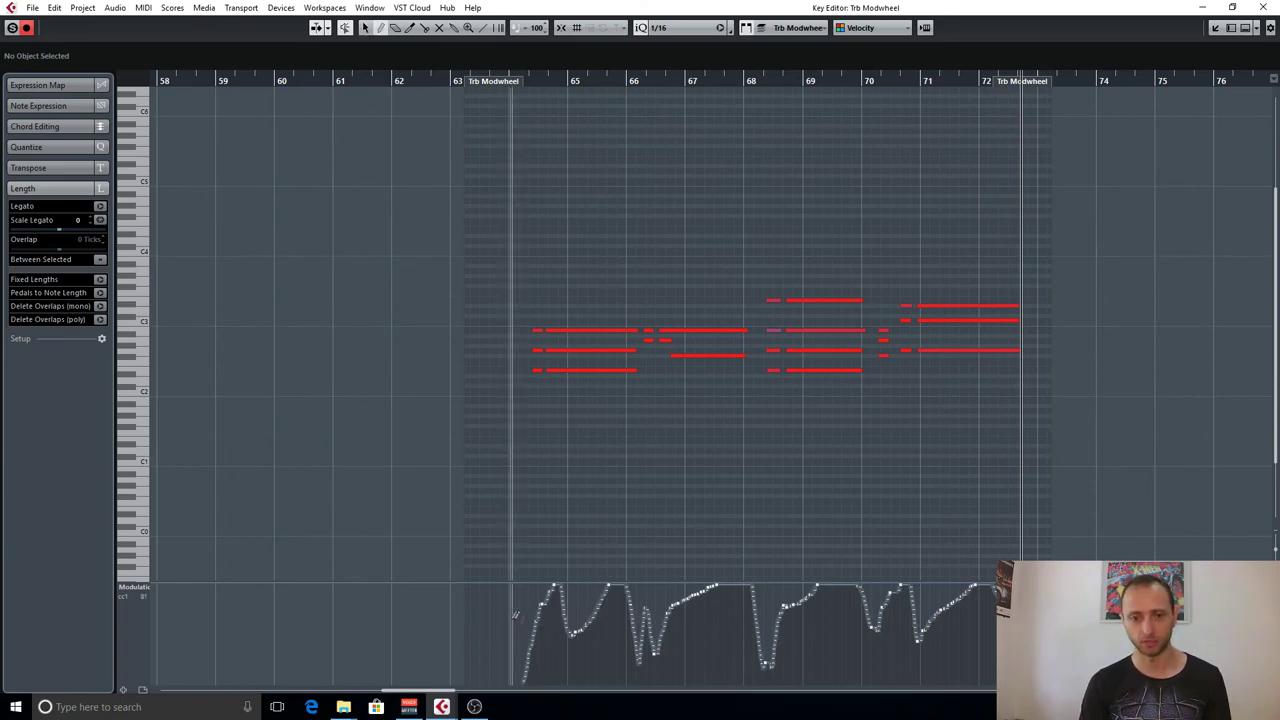
mouse_move(508, 680)
mouse_down()
mouse_move(577, 633)
mouse_move(611, 584)
mouse_up()
key(1)
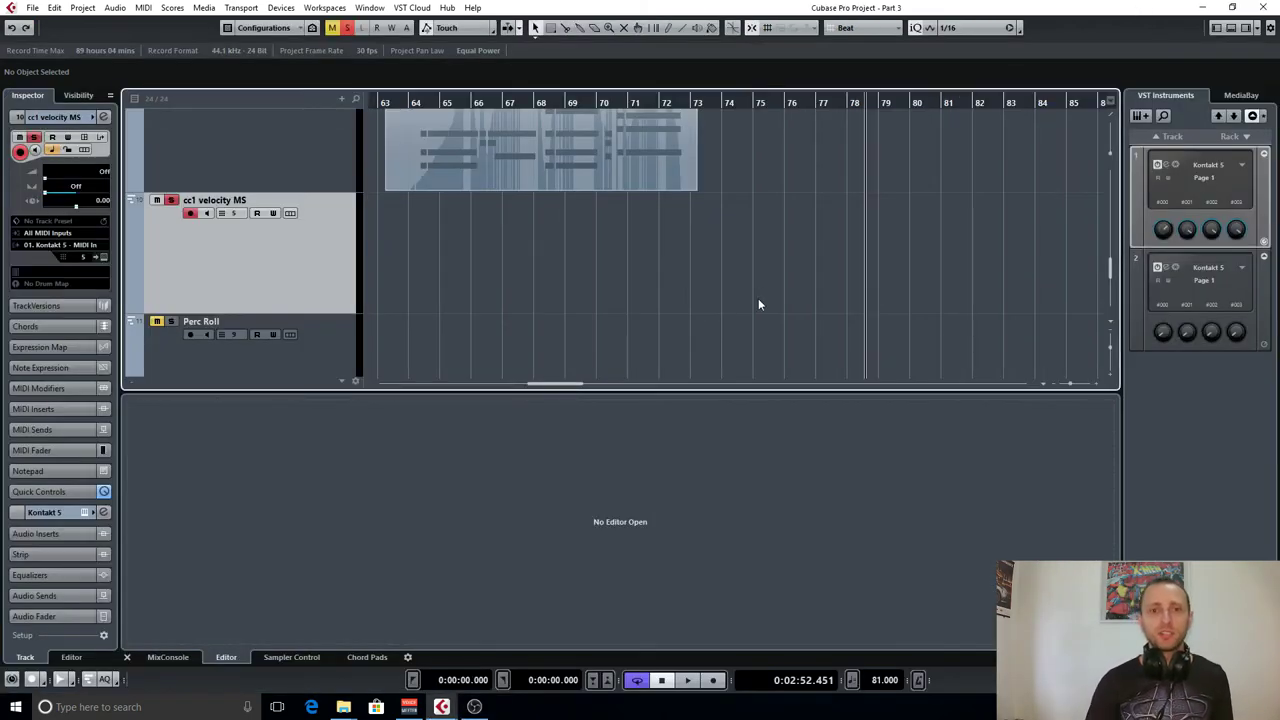
Close the empty lower zone and bring the cc1 velocity MS track into view.
click(127, 657)
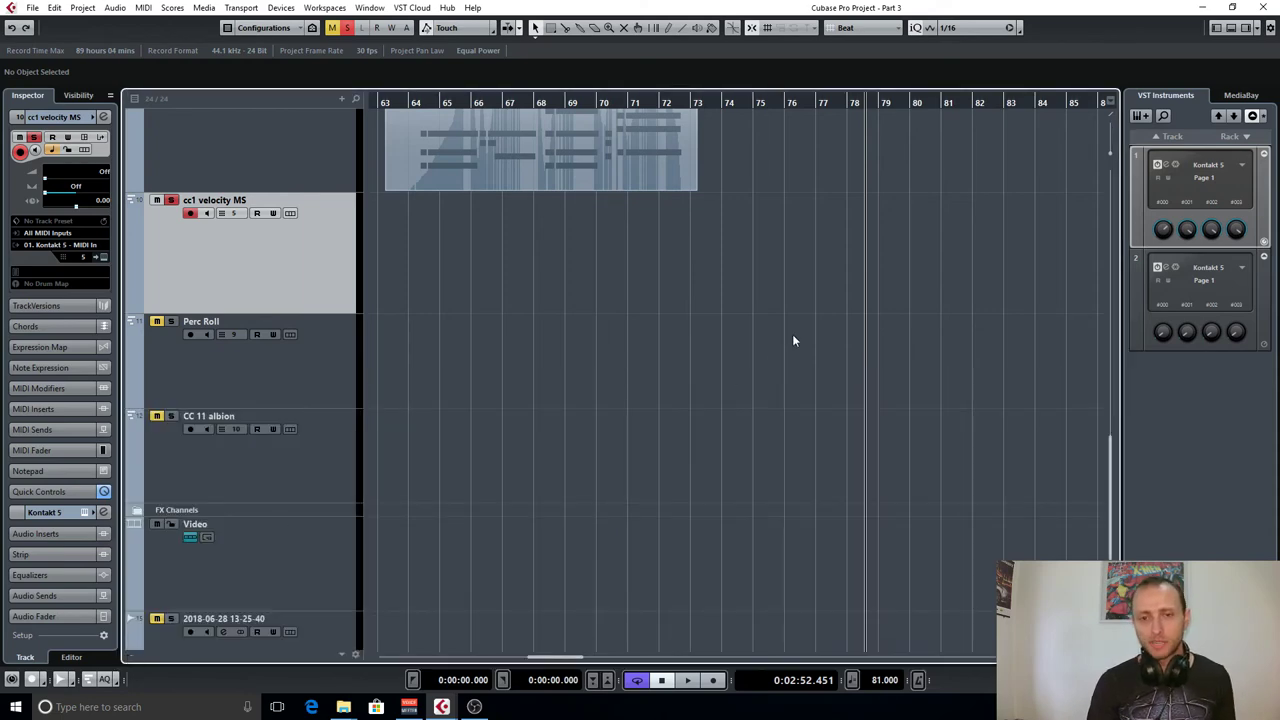
scroll(829, 322, right, 2)
scroll(624, 438, up, 3)
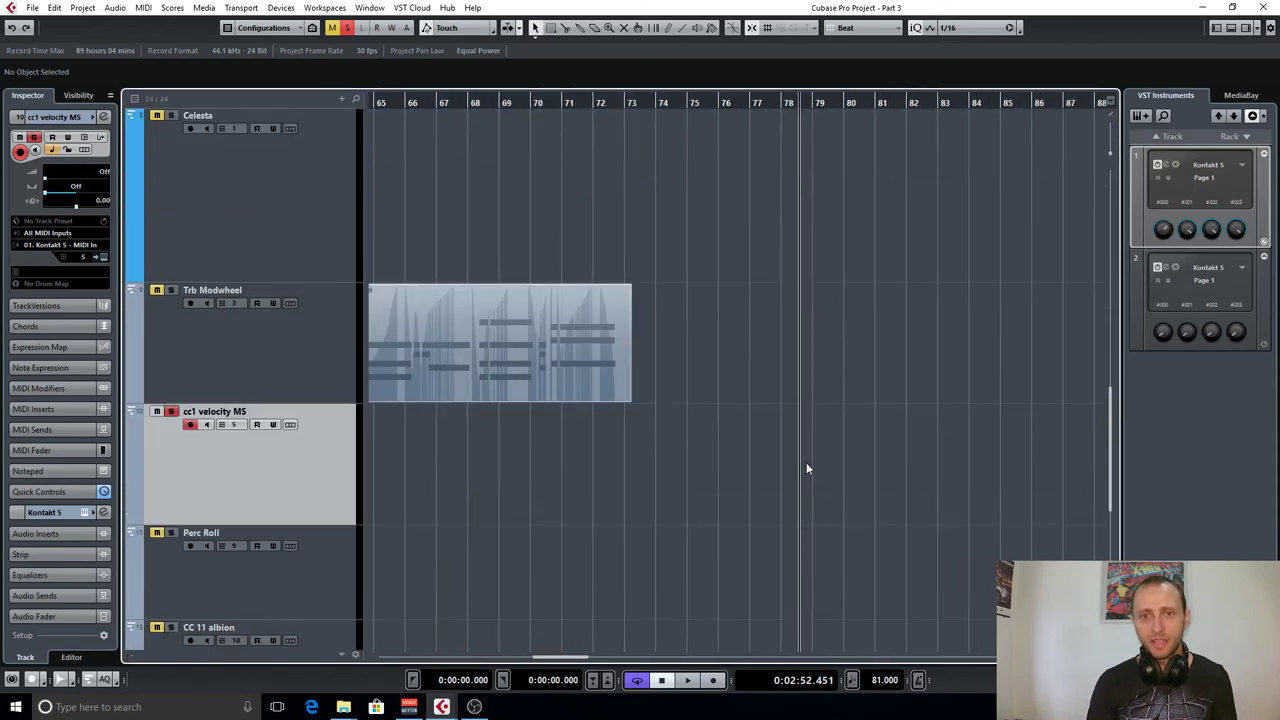
scroll(810, 453, left, 4)
scroll(810, 453, down, 1)
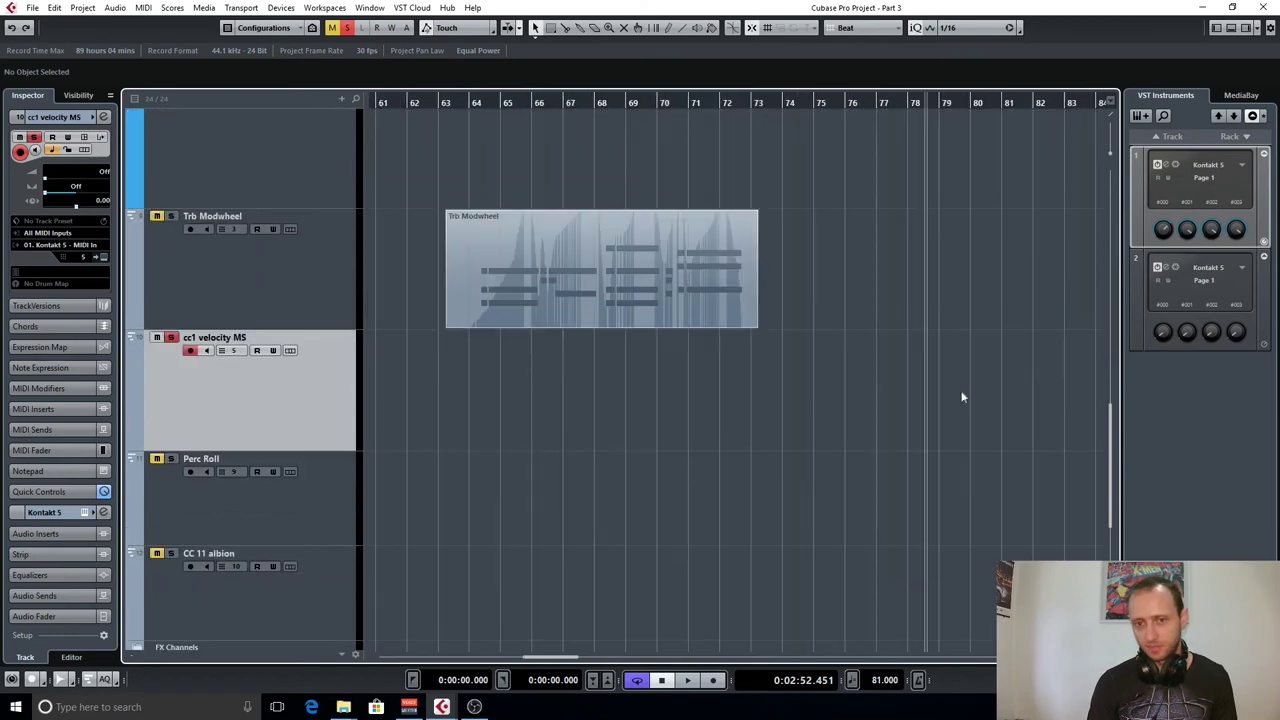
scroll(895, 442, right, 2)
scroll(840, 435, down, 1)
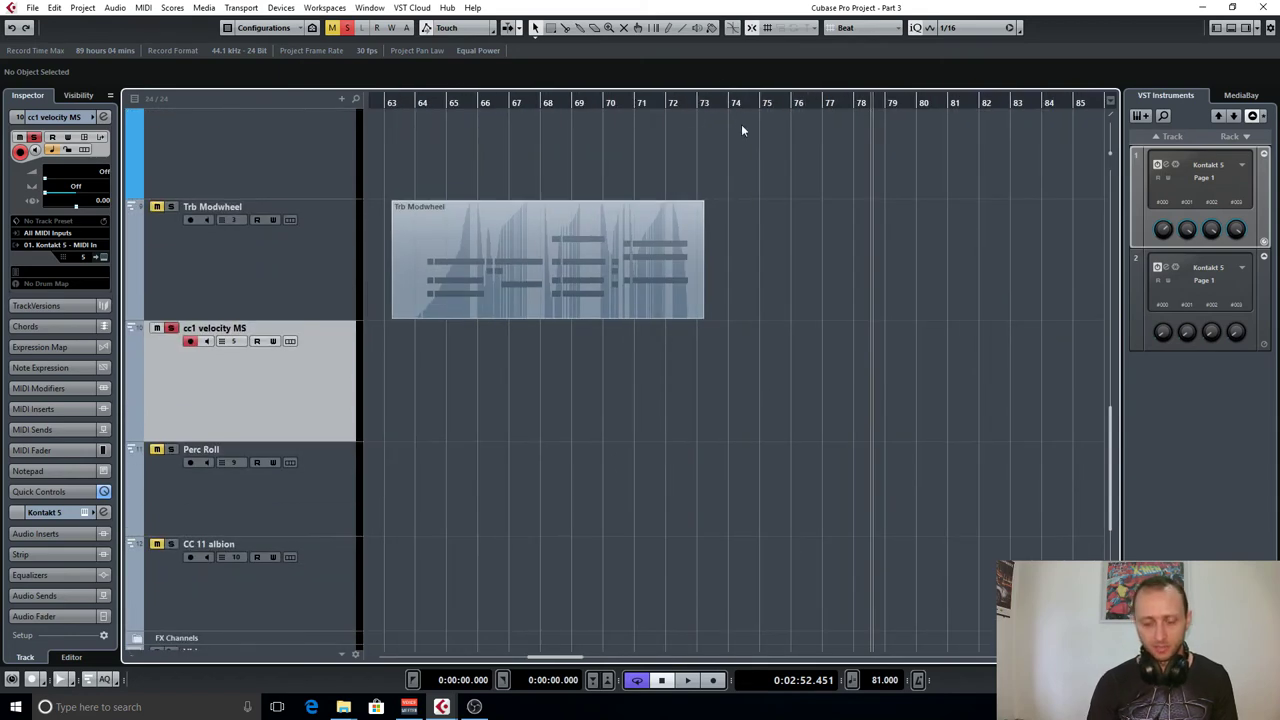
Record a new MIDI part on cc1 velocity MS spanning bars 78 to 83.
key(KP_Multiply)
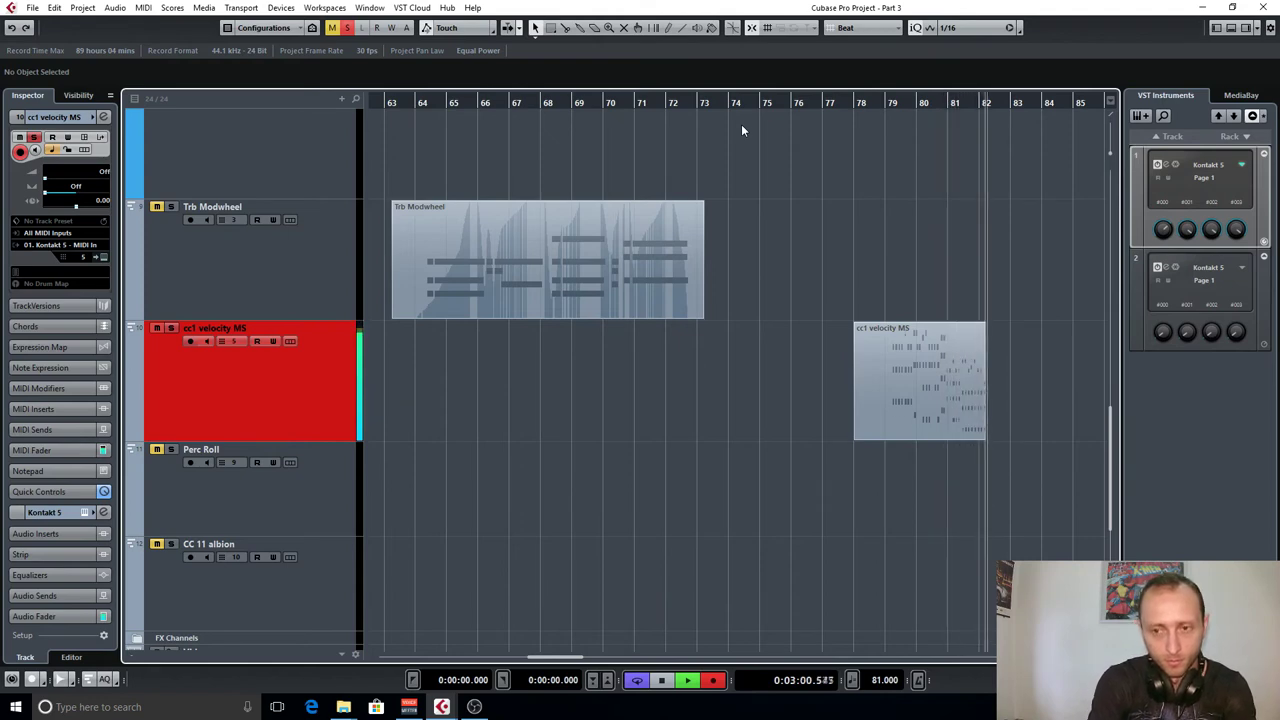
key(space)
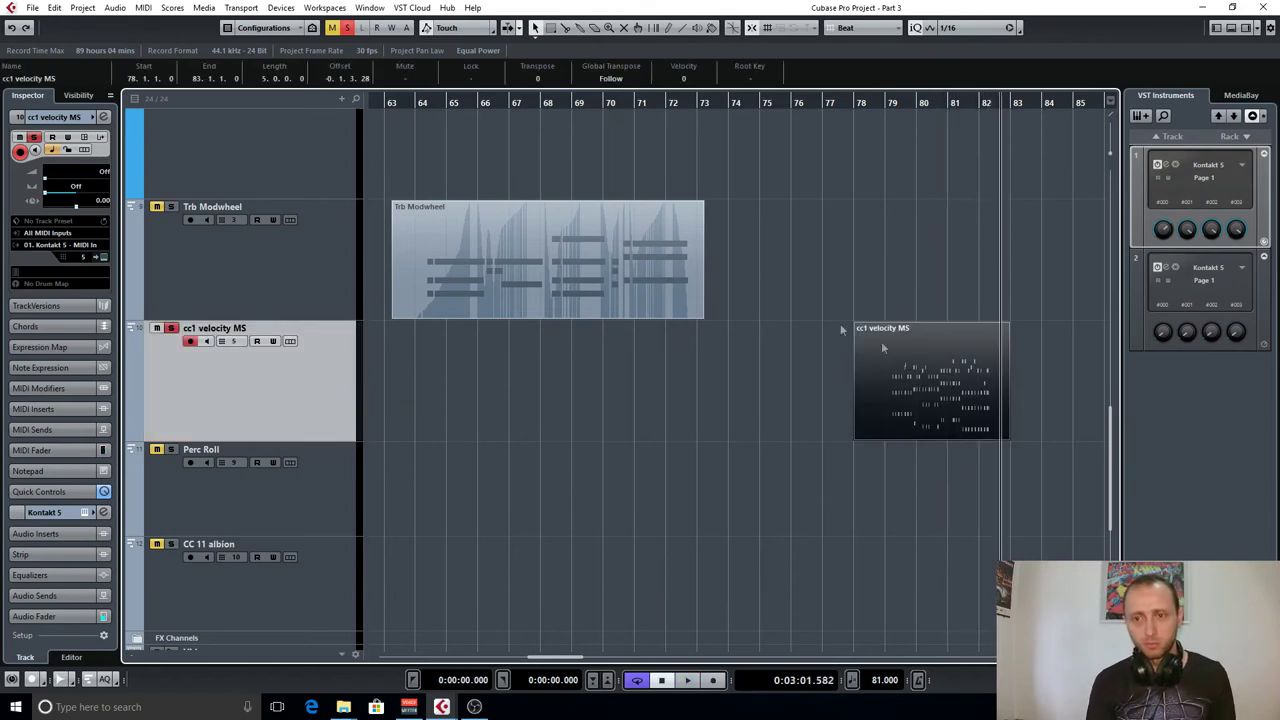
scroll(881, 341, right, 3)
scroll(881, 380, up, 5)
scroll(792, 408, right, 3)
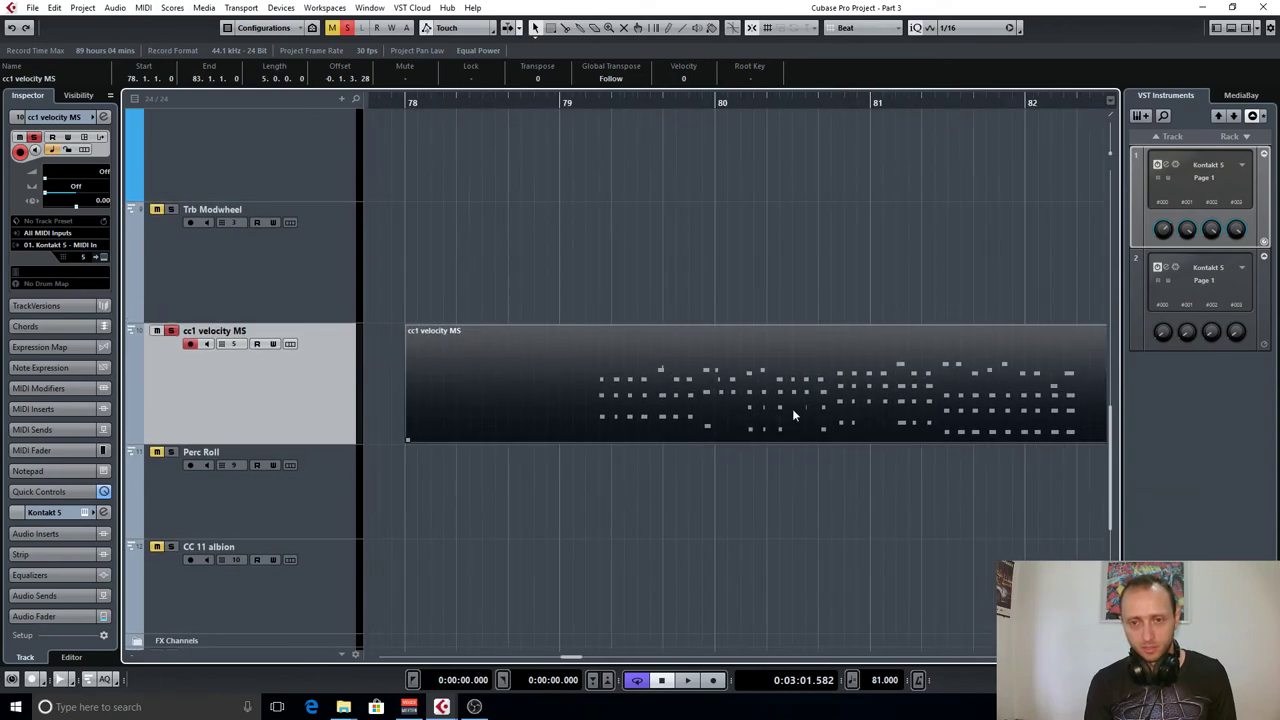
double_click(685, 402)
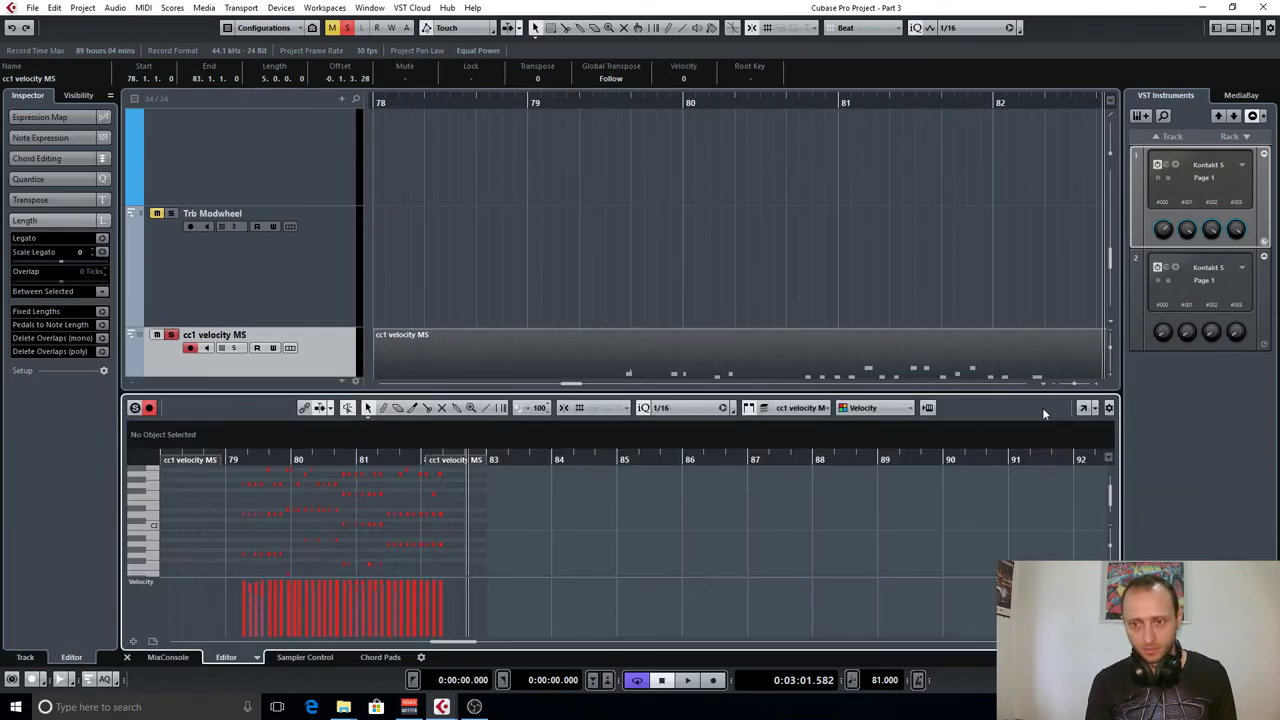
click(1087, 408)
scroll(752, 410, down, 3)
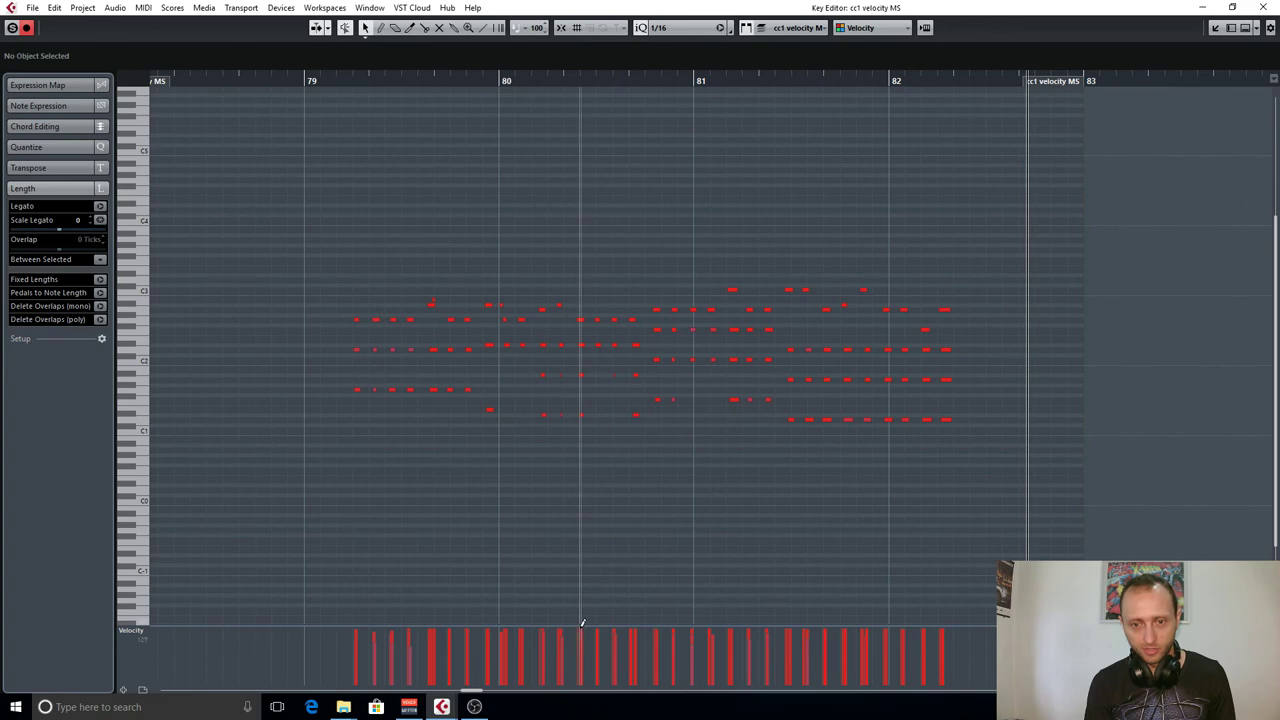
drag(593, 624, 646, 466)
scroll(474, 509, up, 3)
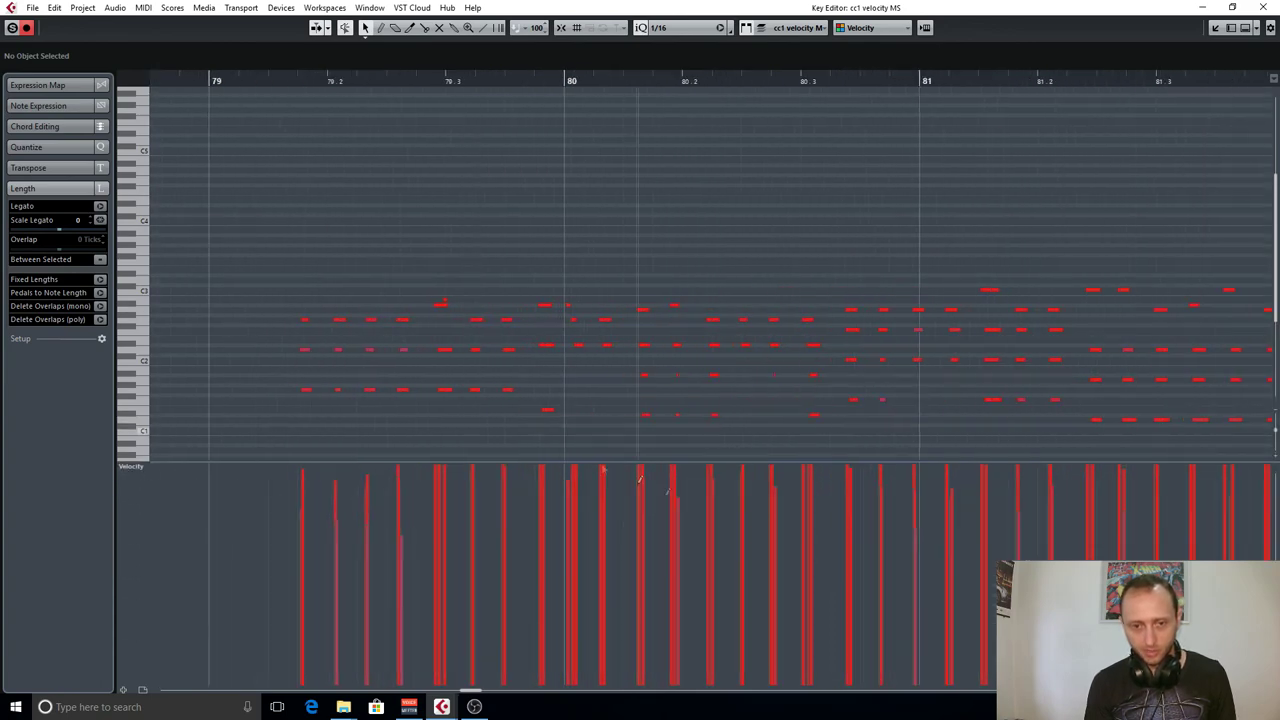
scroll(646, 486, down, 3)
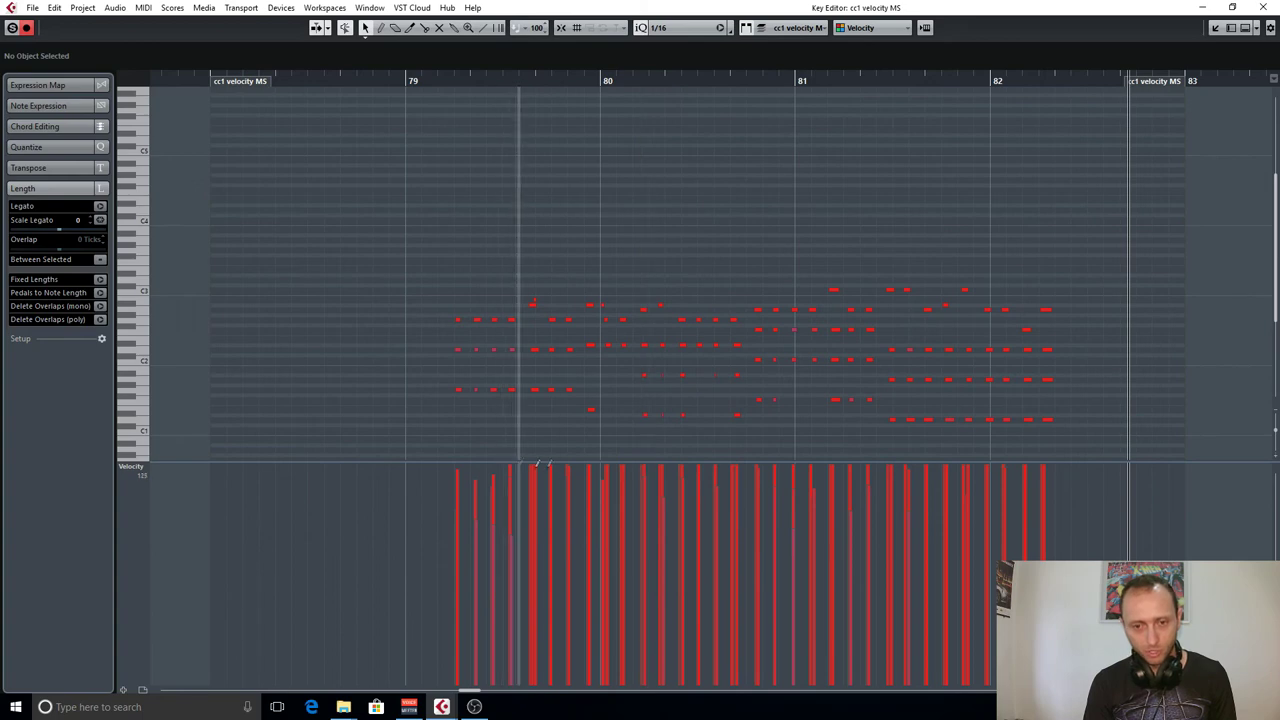
click(762, 388)
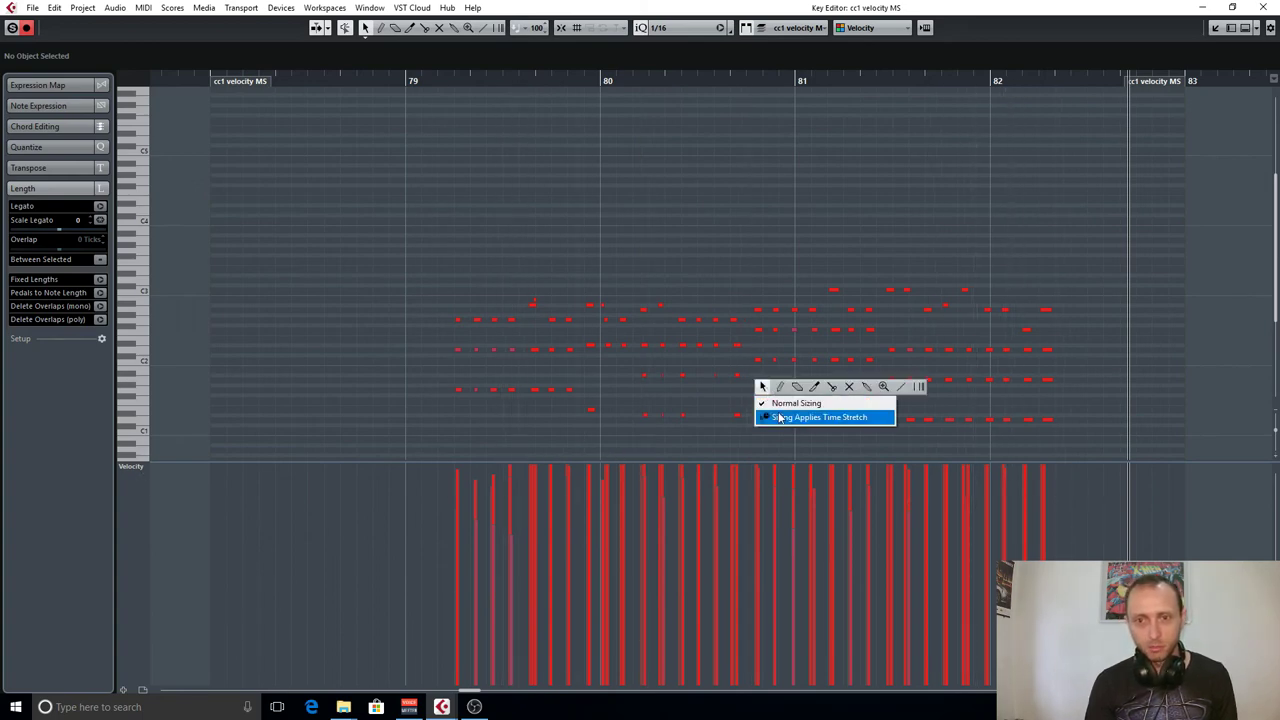
click(808, 404)
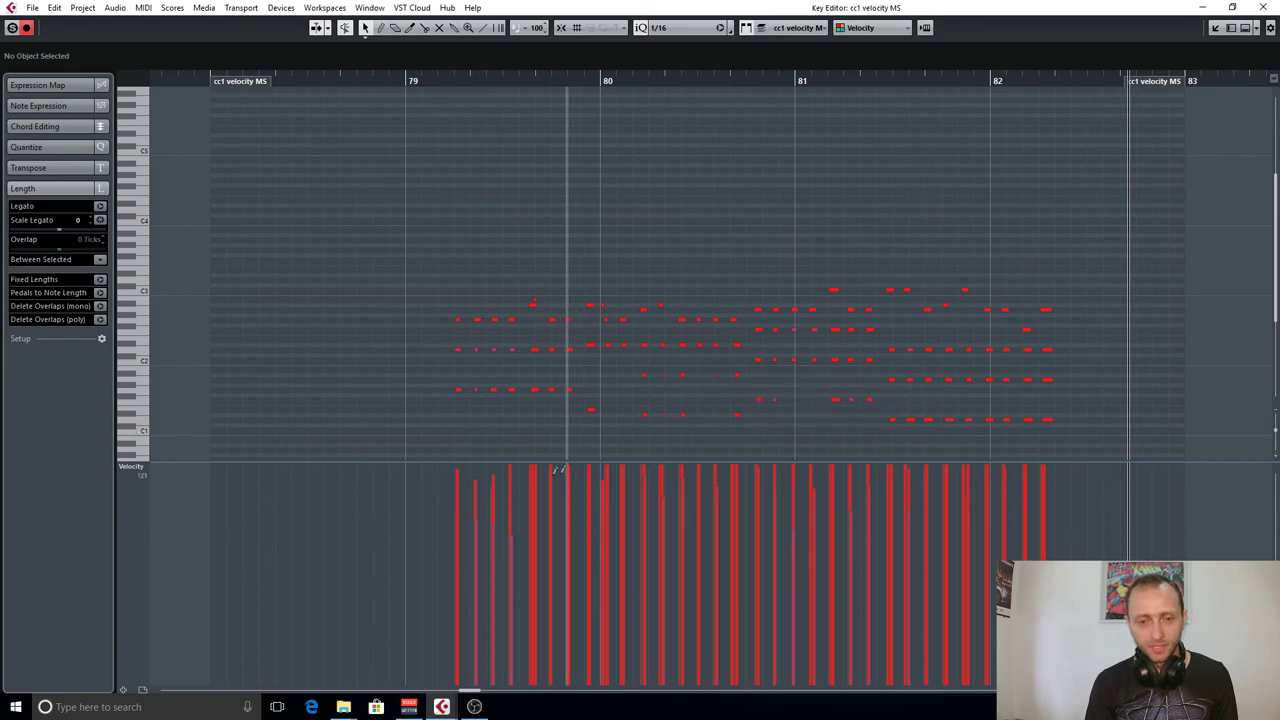
key(h)
key(h)
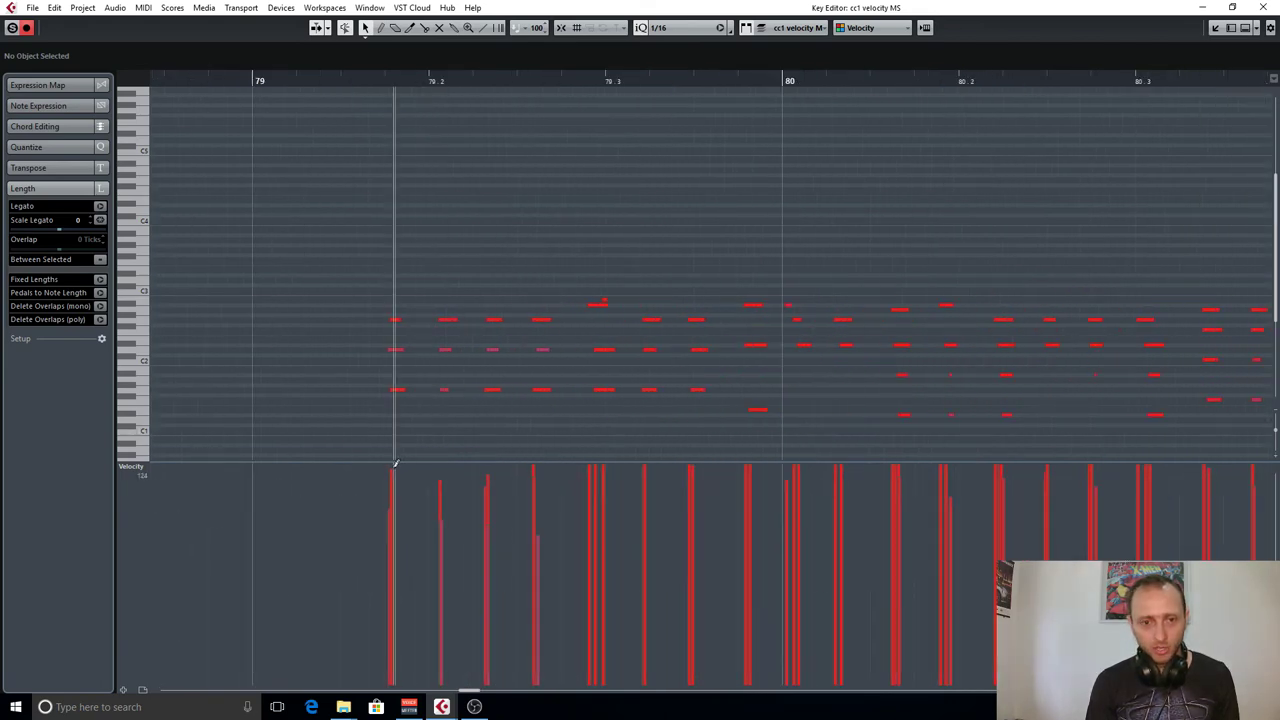
Lower note velocities around bars 79–80 and ramp them down across bars 81–82.
mouse_move(429, 510)
mouse_down()
mouse_move(548, 499)
mouse_move(530, 495)
mouse_move(609, 462)
mouse_move(702, 508)
mouse_move(793, 507)
mouse_move(725, 491)
mouse_move(742, 497)
mouse_move(740, 476)
mouse_move(805, 466)
mouse_move(818, 493)
mouse_move(859, 509)
mouse_move(1038, 474)
mouse_move(1004, 472)
mouse_up()
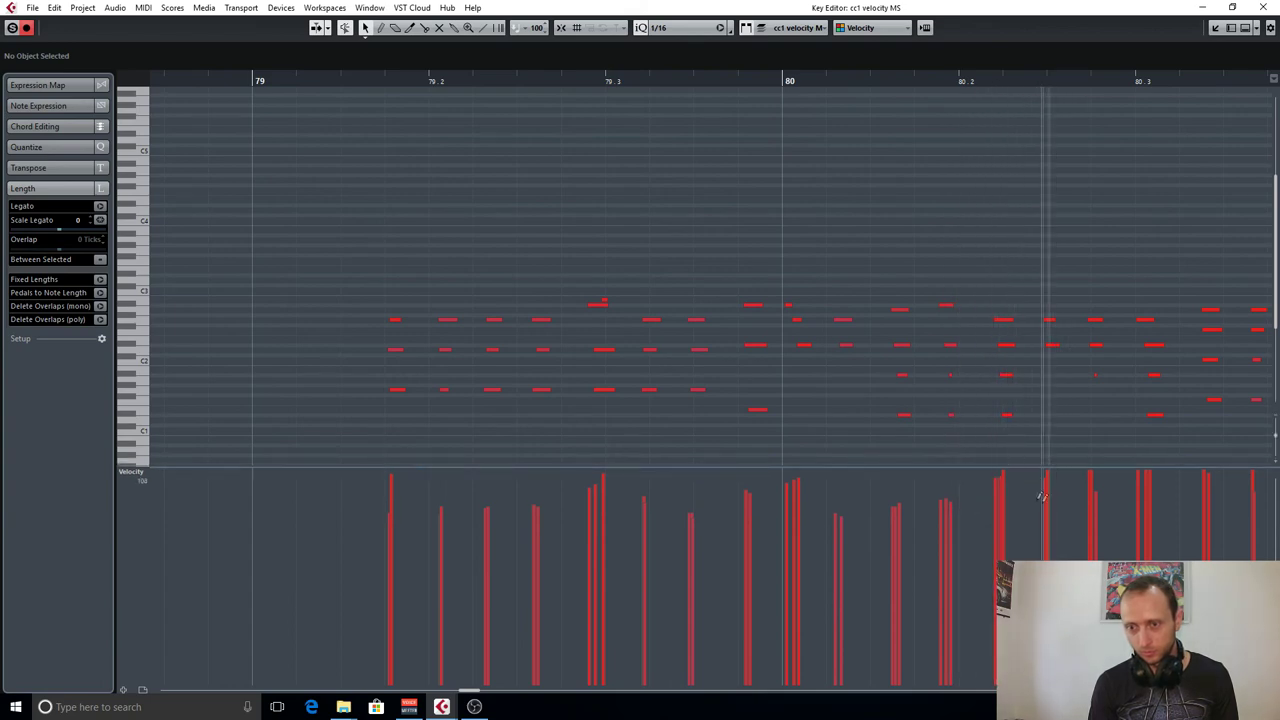
drag(1077, 495, 1097, 502)
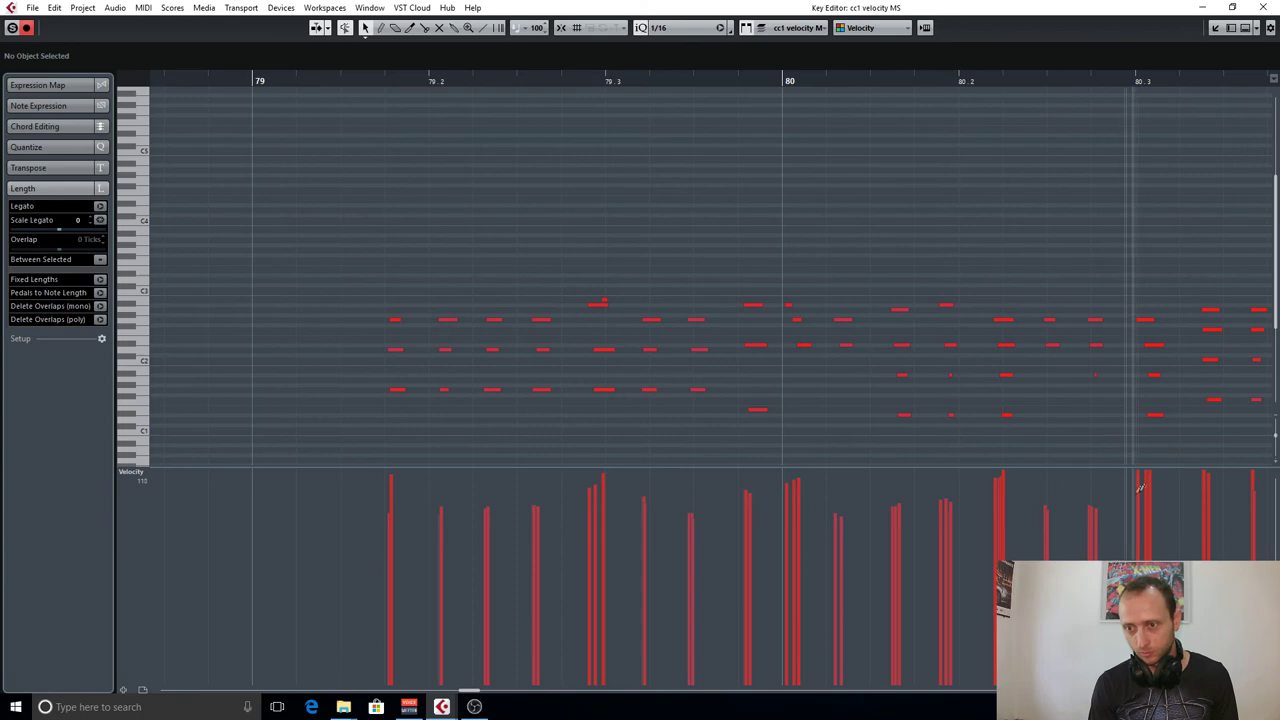
scroll(1157, 491, right, 3)
mouse_move(760, 482)
mouse_down()
mouse_move(860, 517)
mouse_move(904, 513)
mouse_up()
key(g)
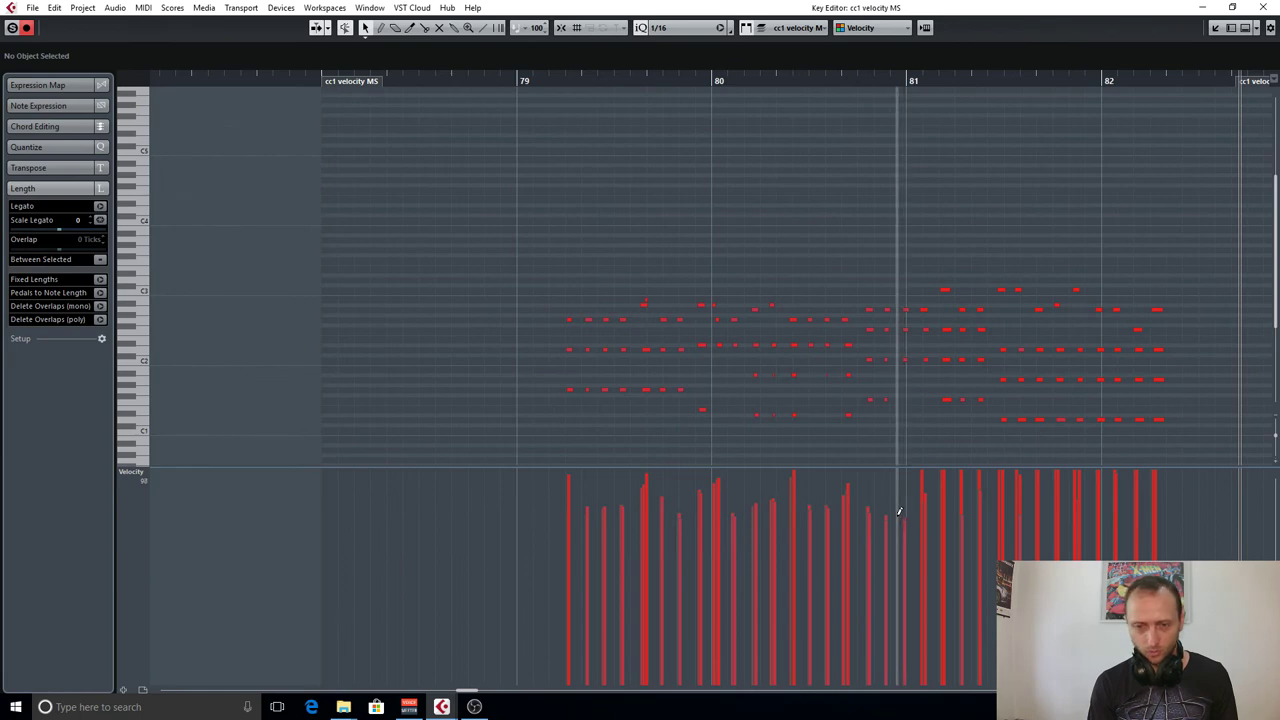
drag(904, 513, 1206, 665)
Play the part from near bar 79 to hear the fade, then close the Key Editor.
click(540, 83)
click(507, 82)
key(space)
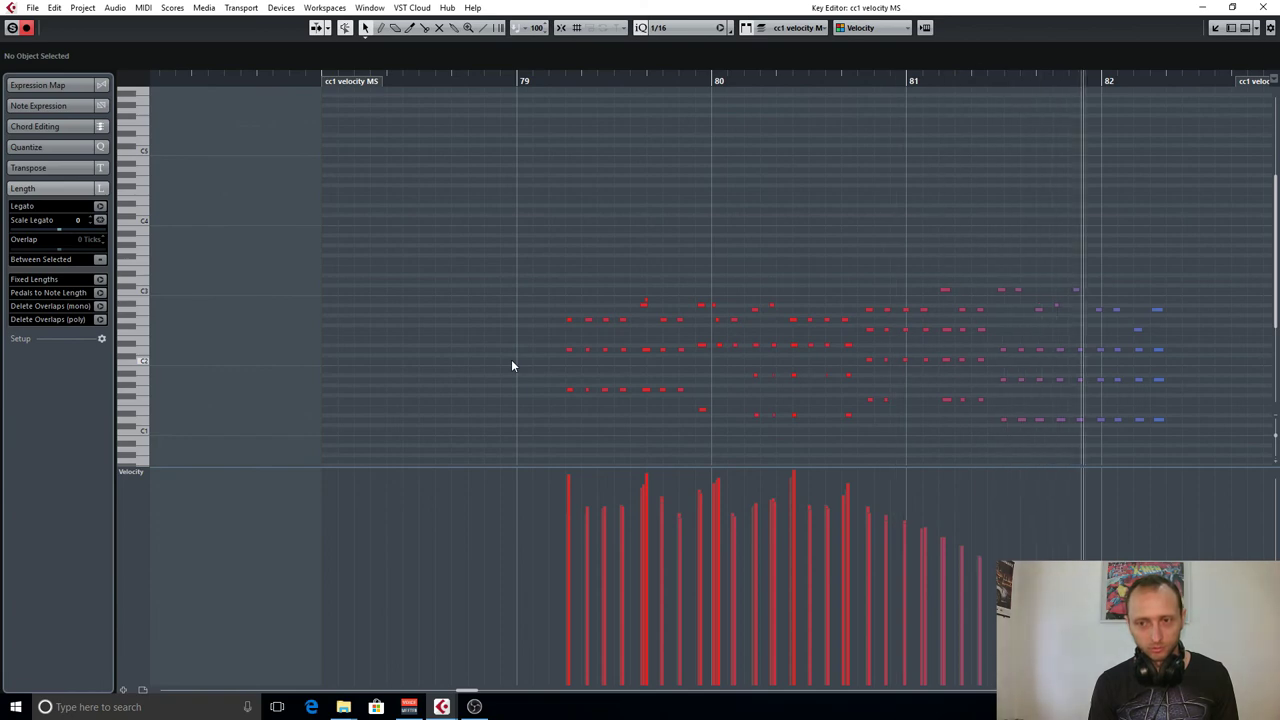
ctrl+scroll(700, 278, down, 5)
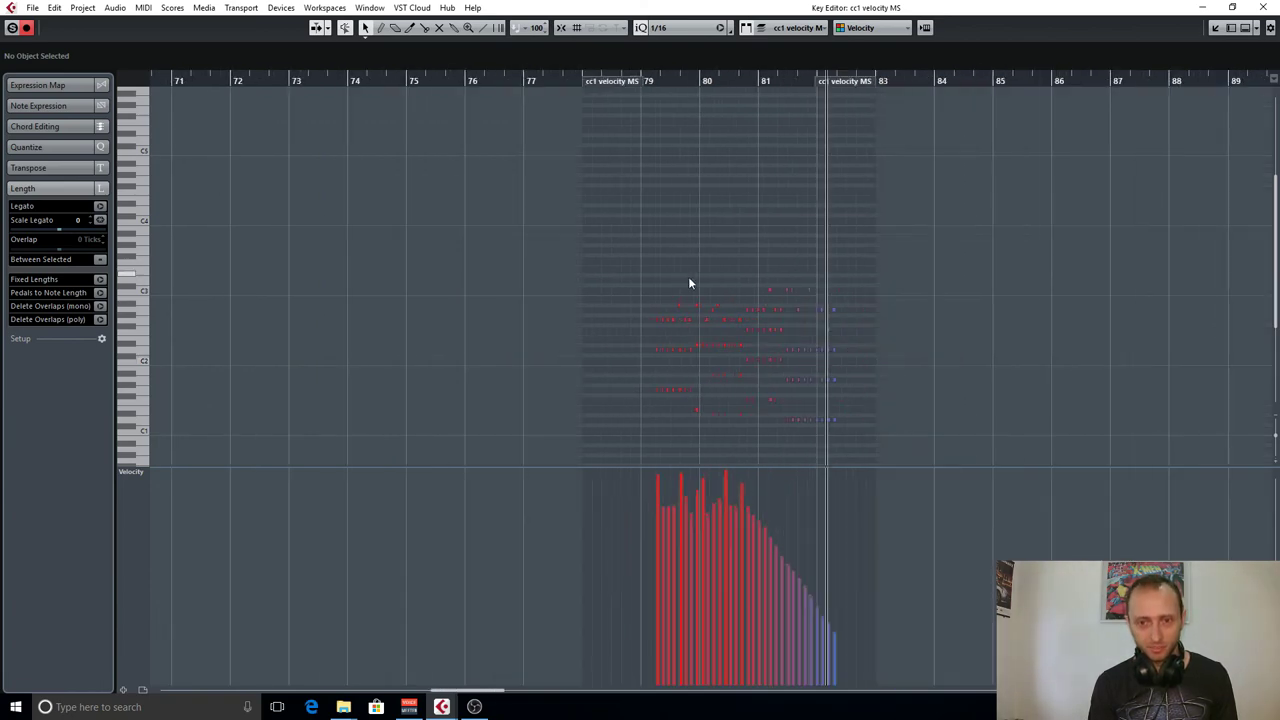
ctrl+scroll(965, 290, up, 3)
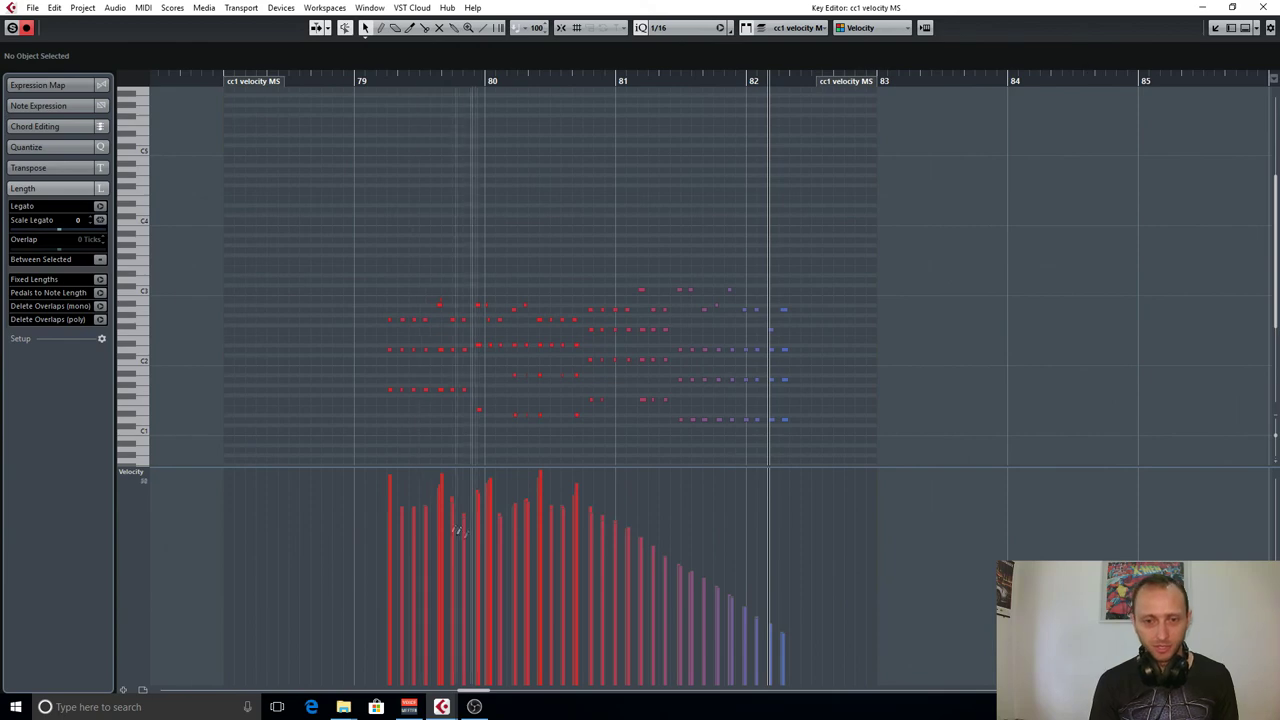
click(1260, 7)
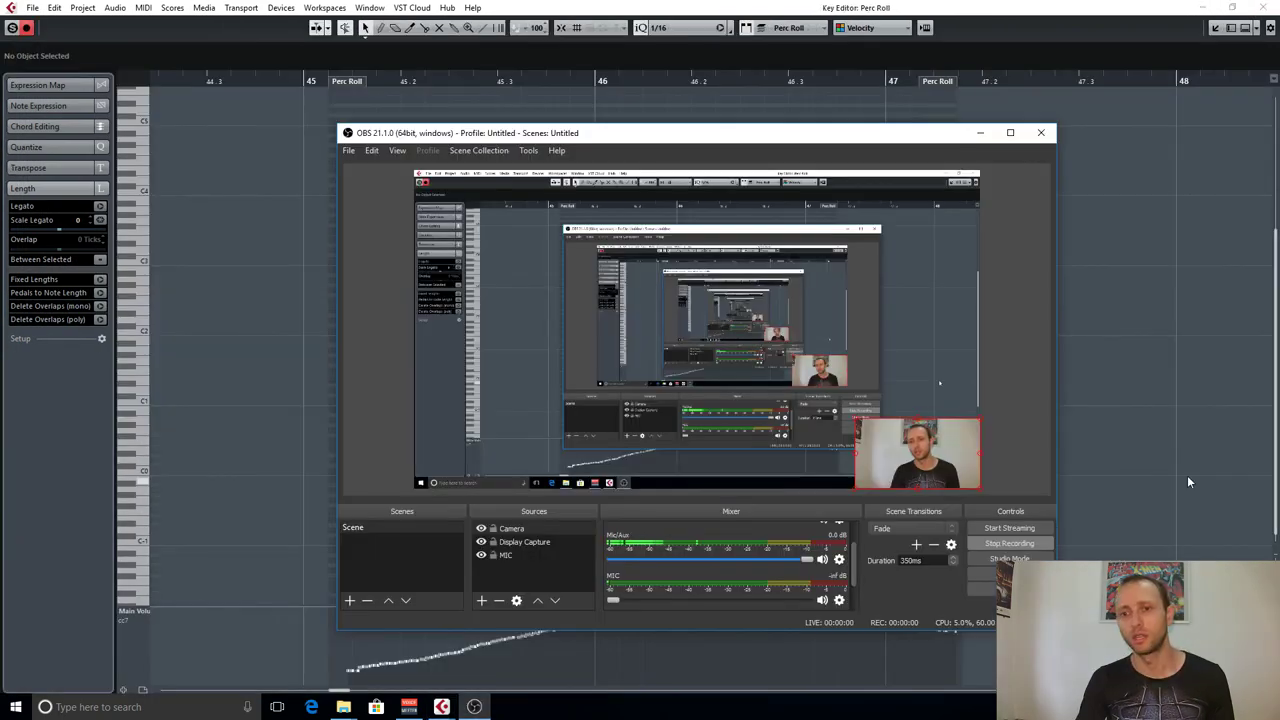
Bring up the Perc Roll editor with its controller lane kept on CC 7 Main Volume.
click(1146, 341)
click(140, 608)
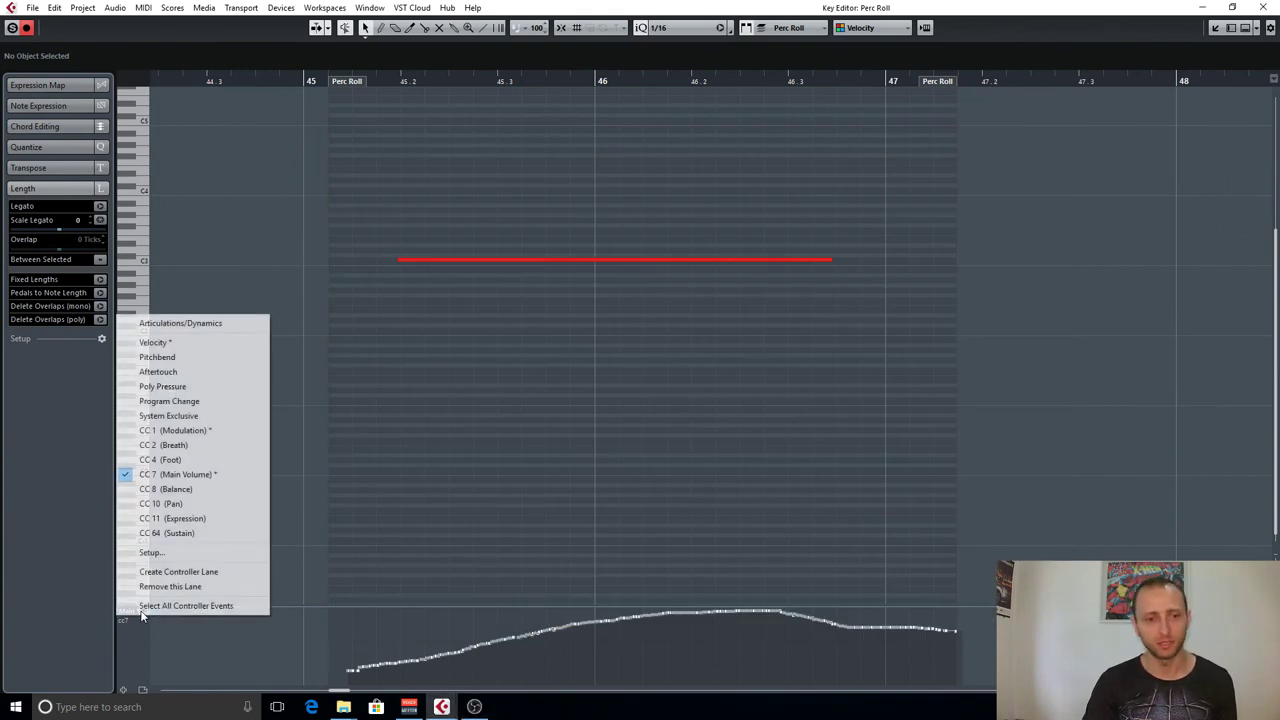
click(205, 476)
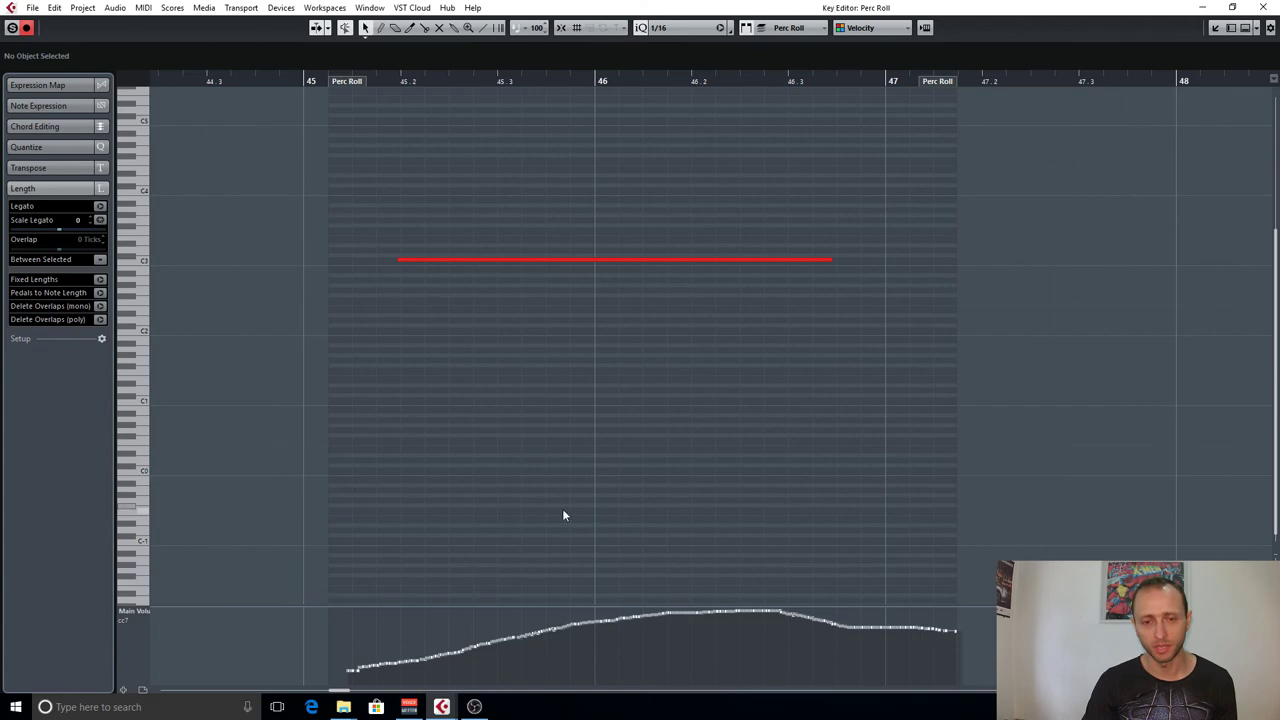
Pencil a Main Volume curve rising from bar 45 through bar 46 and dropping to zero before bar 47.
scroll(490, 494, up, 2)
scroll(357, 420, left, 3)
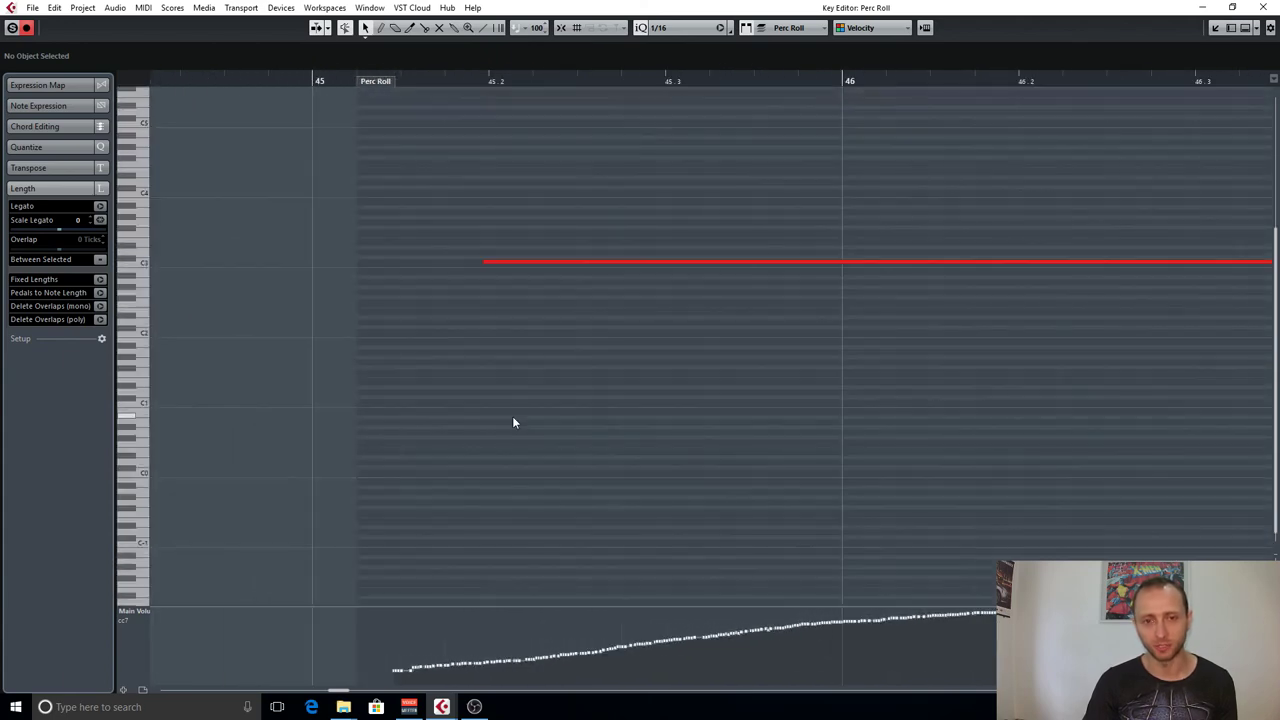
scroll(520, 416, down, 2)
scroll(582, 290, right, 3)
scroll(349, 323, up, 1)
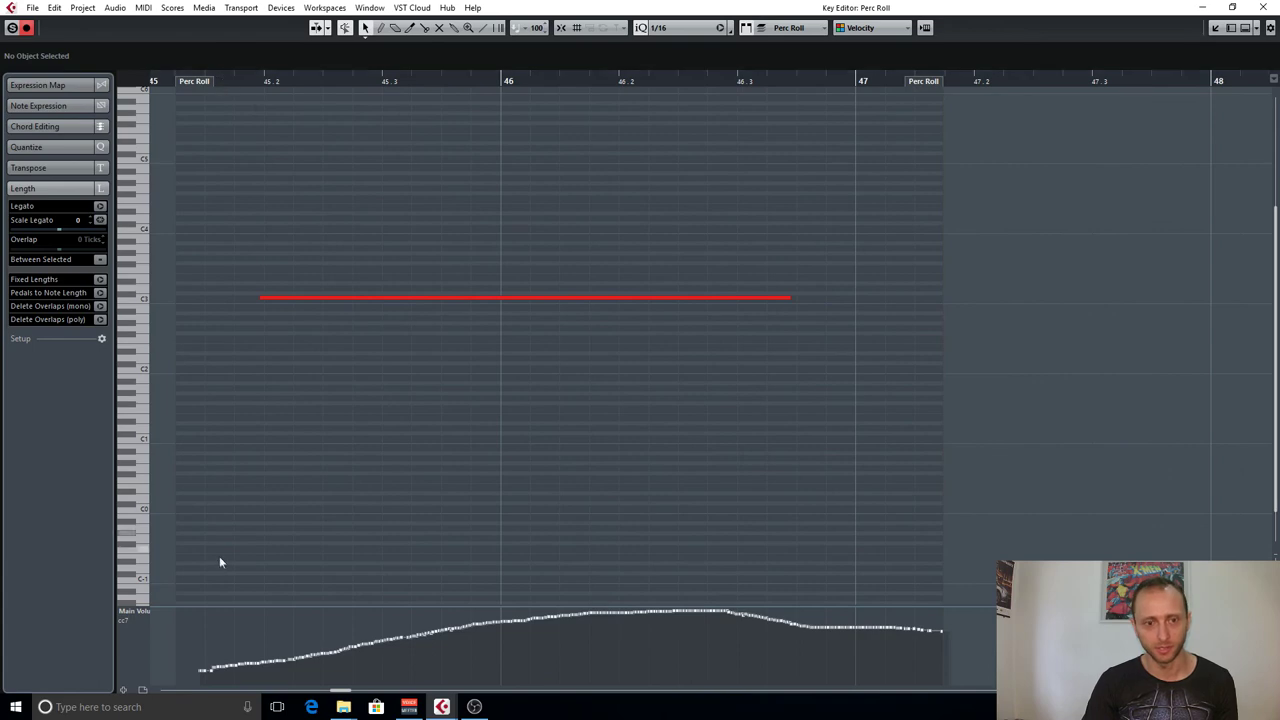
click(253, 637)
mouse_move(192, 672)
mouse_down()
mouse_move(397, 639)
mouse_move(473, 649)
mouse_move(558, 623)
mouse_move(715, 611)
mouse_move(772, 621)
mouse_move(857, 677)
mouse_move(900, 692)
mouse_up()
right_click(900, 692)
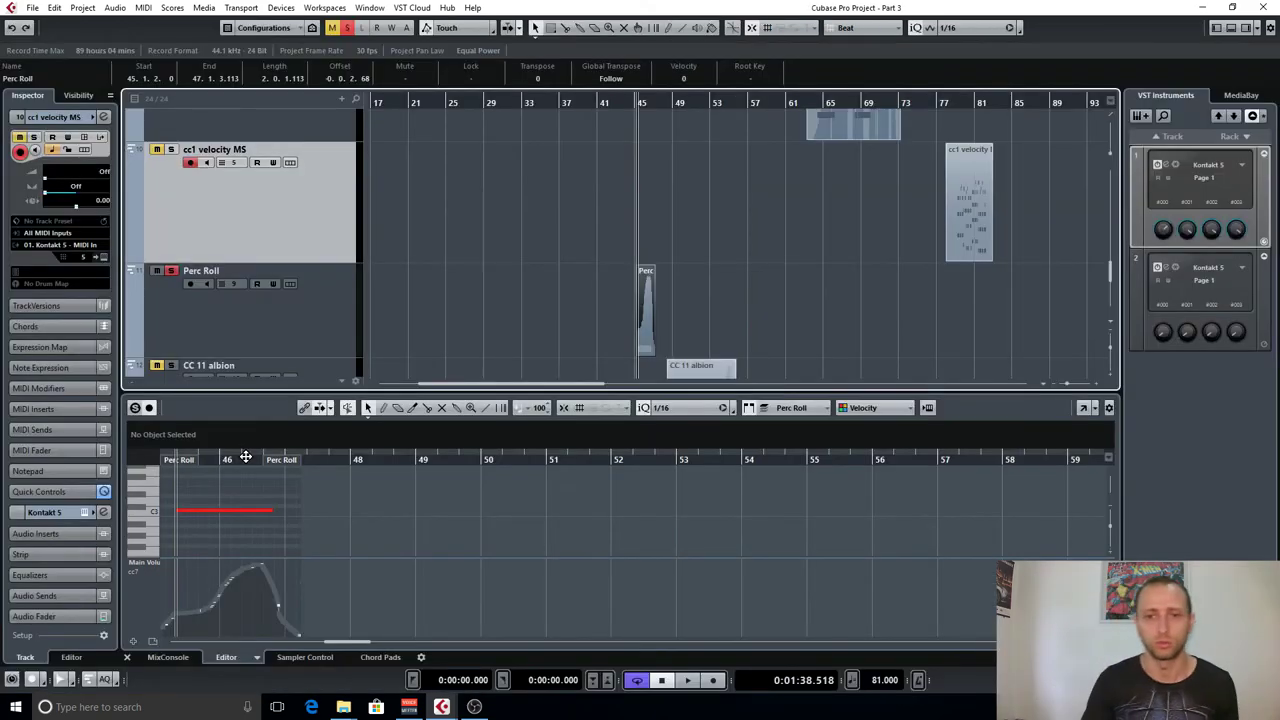
Play the Perc Roll volume swell, then close its lower-zone editor.
click(487, 438)
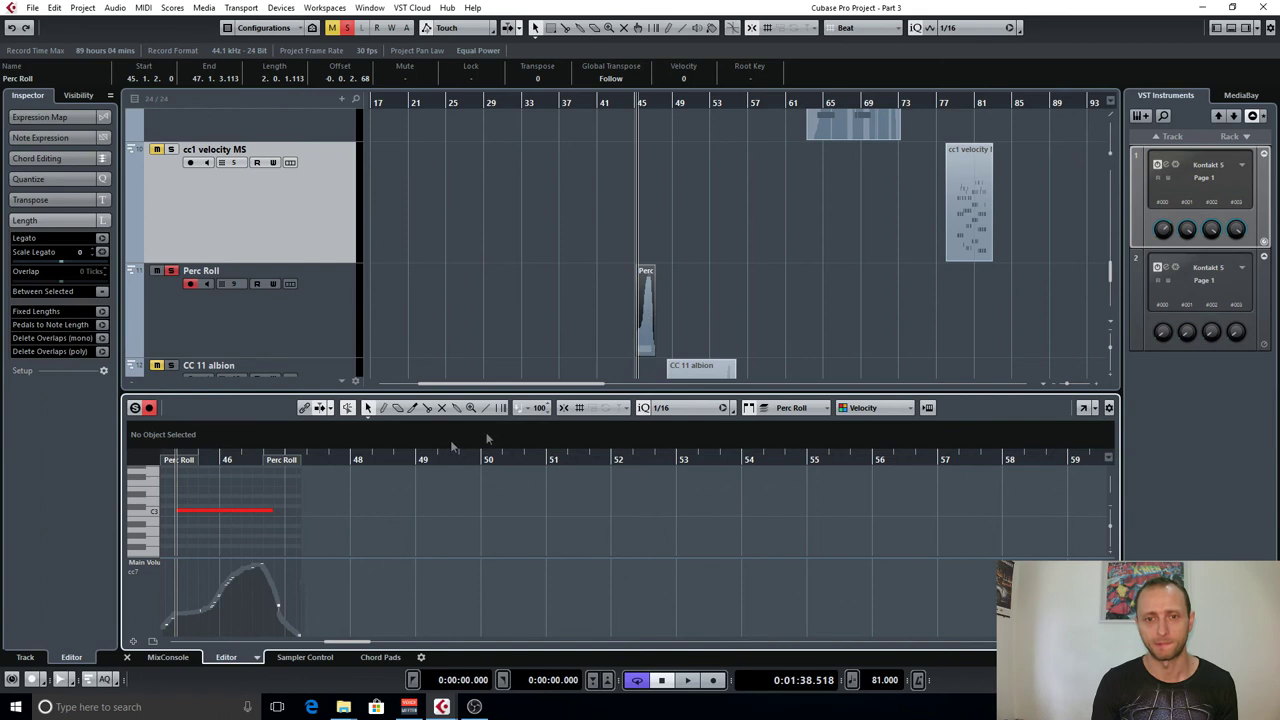
ctrl+scroll(290, 508, up, 10)
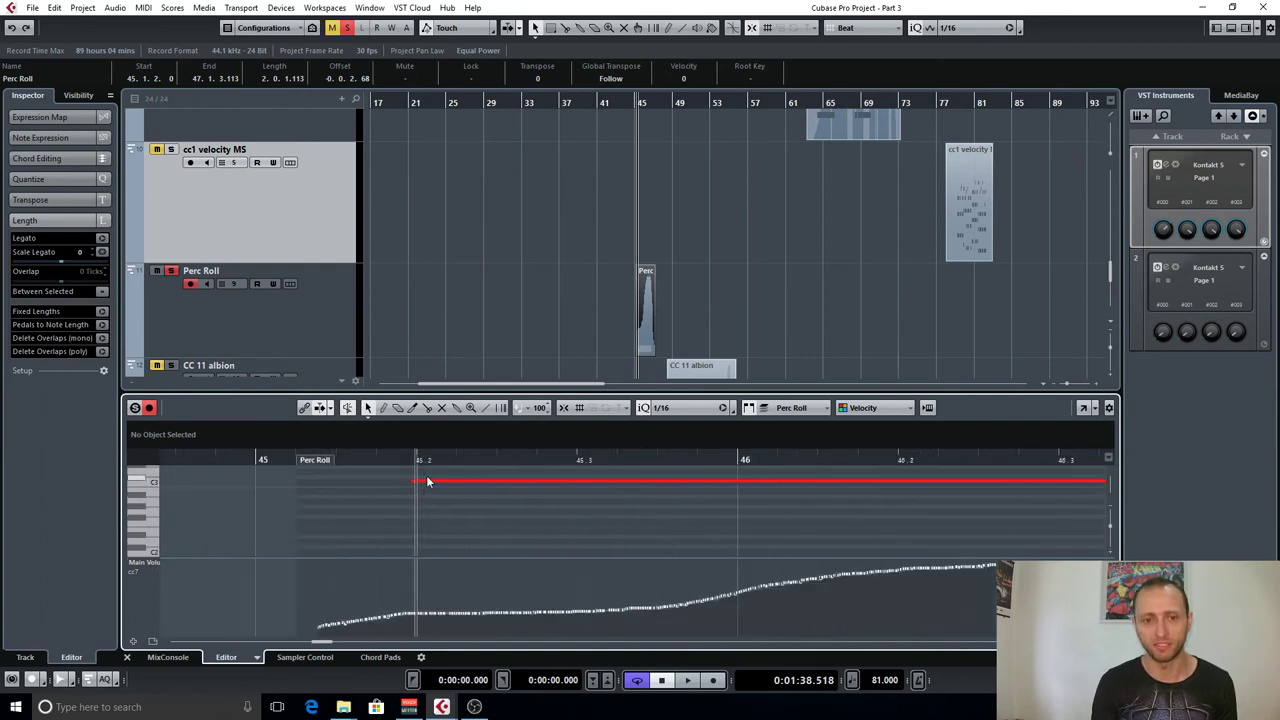
ctrl+scroll(401, 461, down, 2)
key(space)
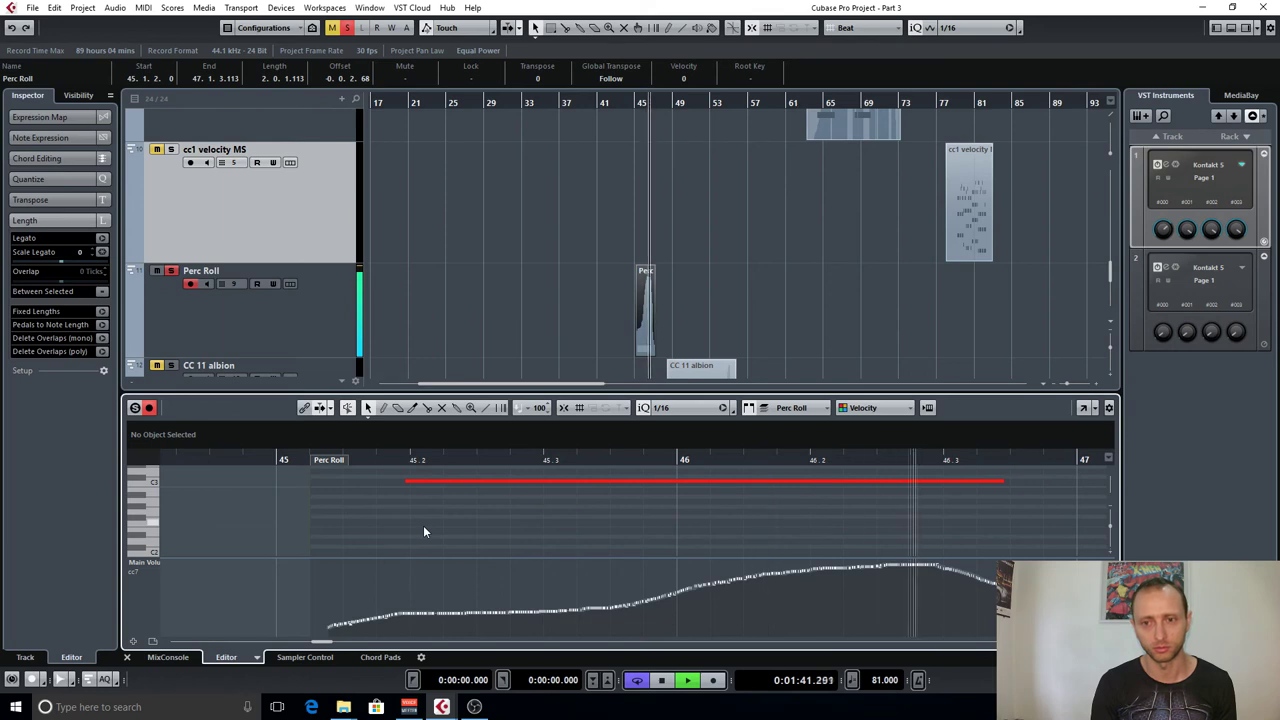
key(space)
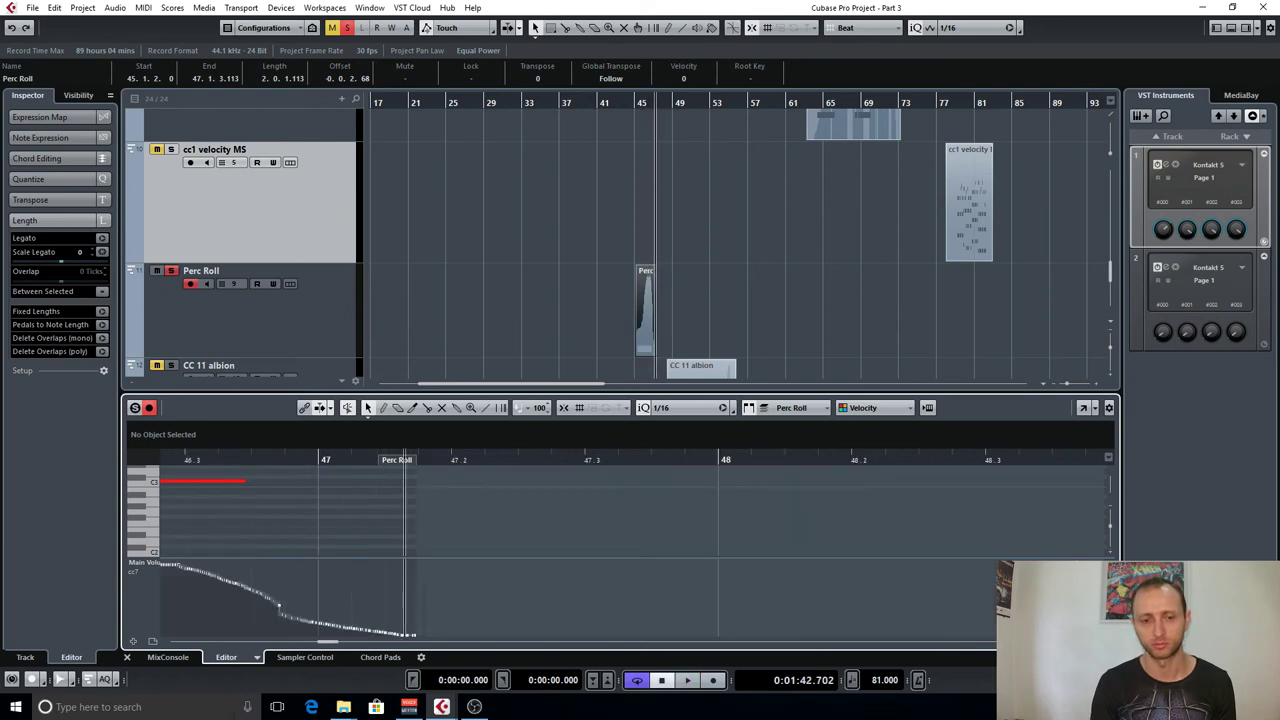
click(128, 659)
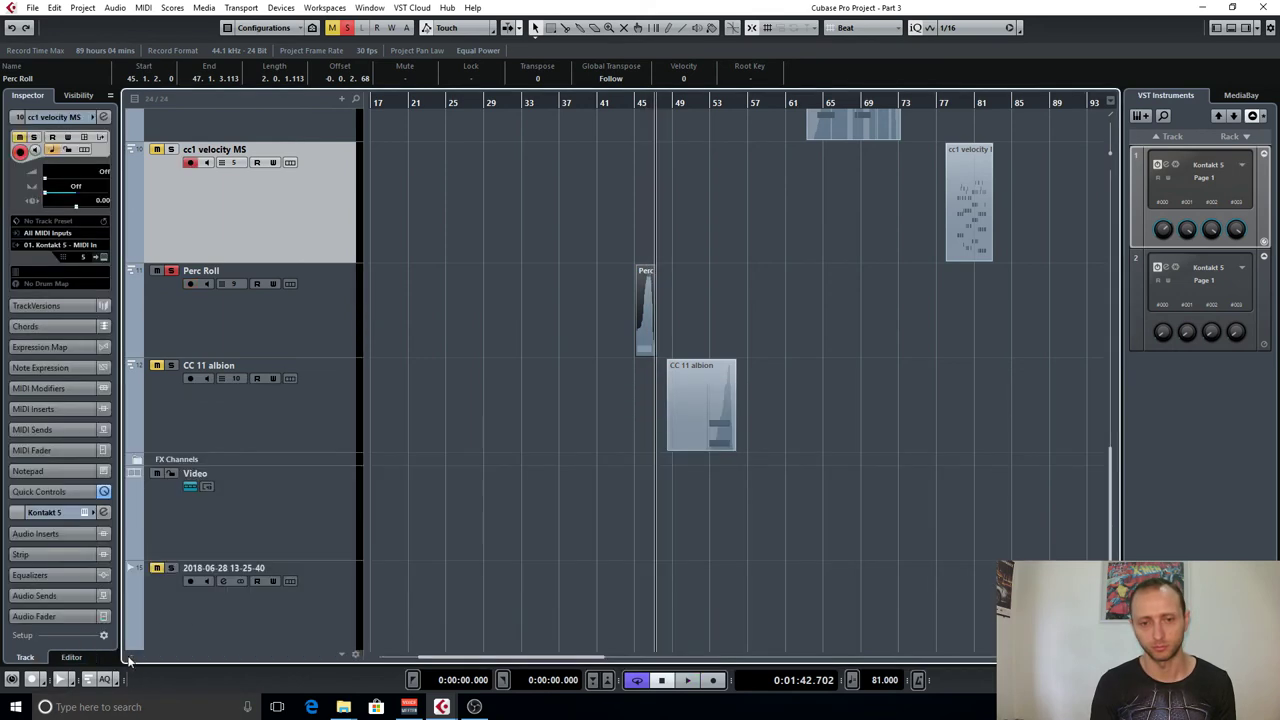
Show the CC 11 albion part's CC 11 Expression lane and play it back.
key(g)
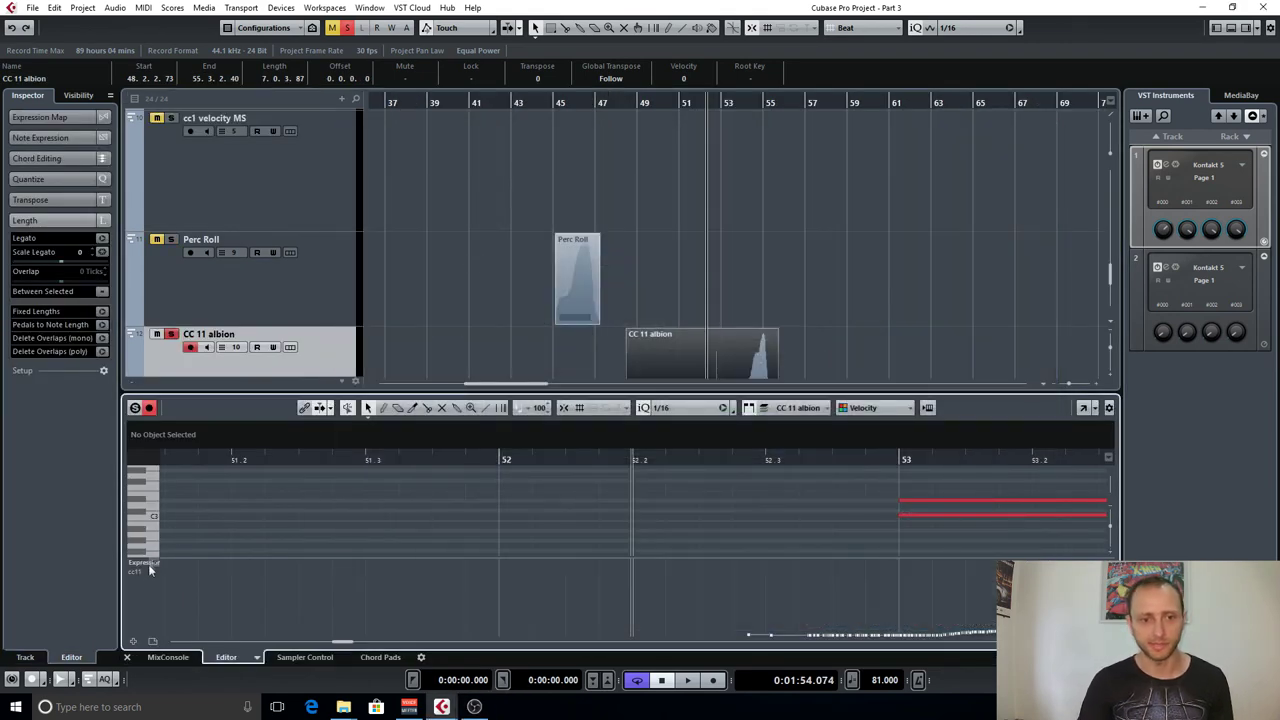
click(148, 564)
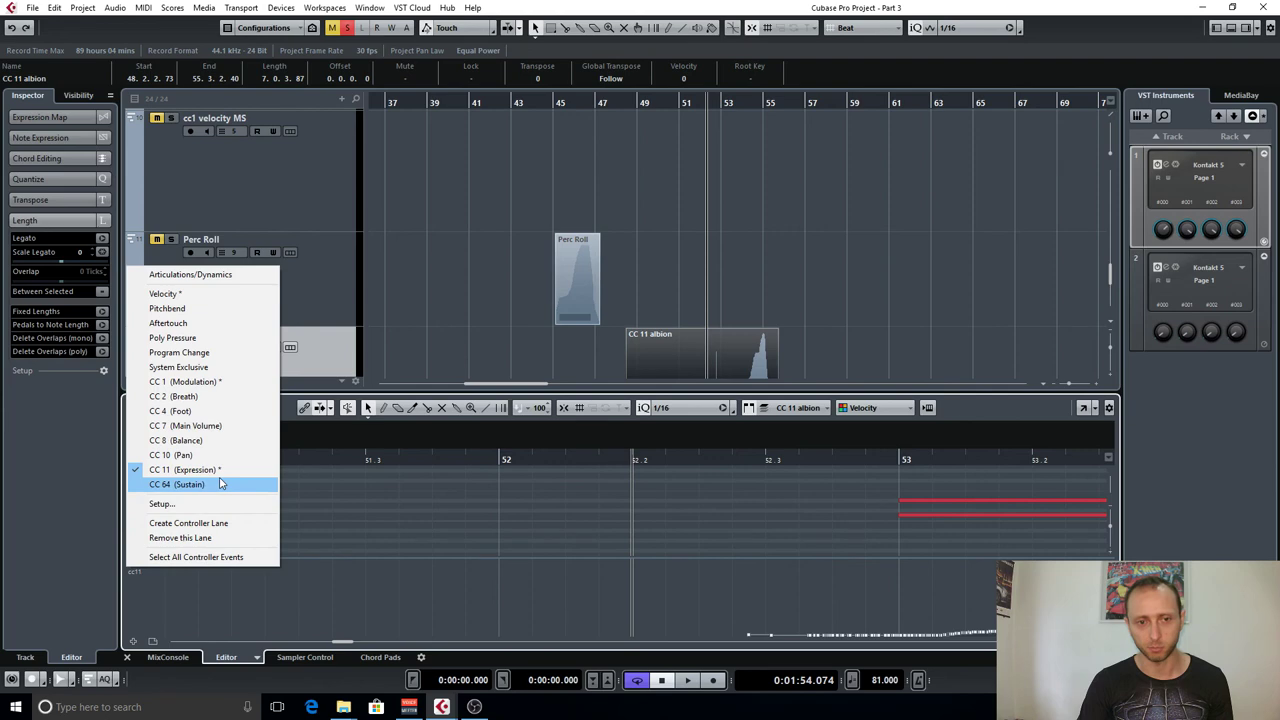
click(510, 526)
scroll(510, 532, down, 3)
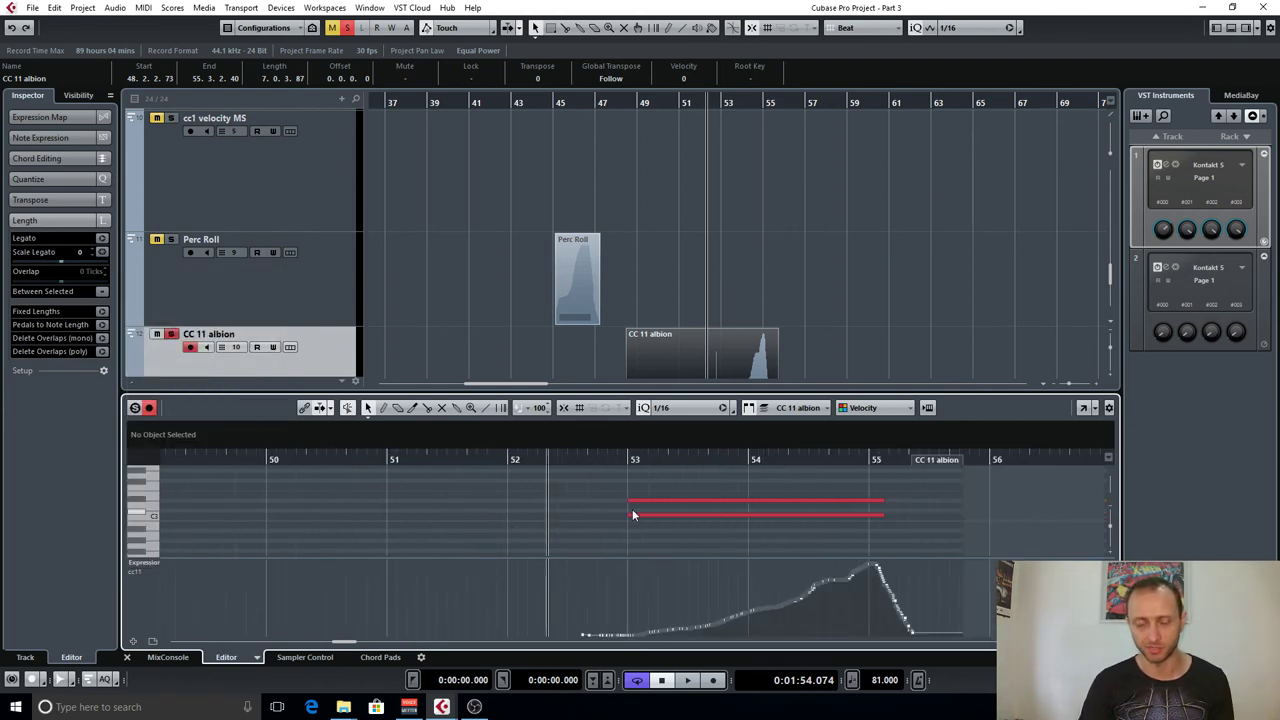
scroll(632, 514, down, 3)
key(space)
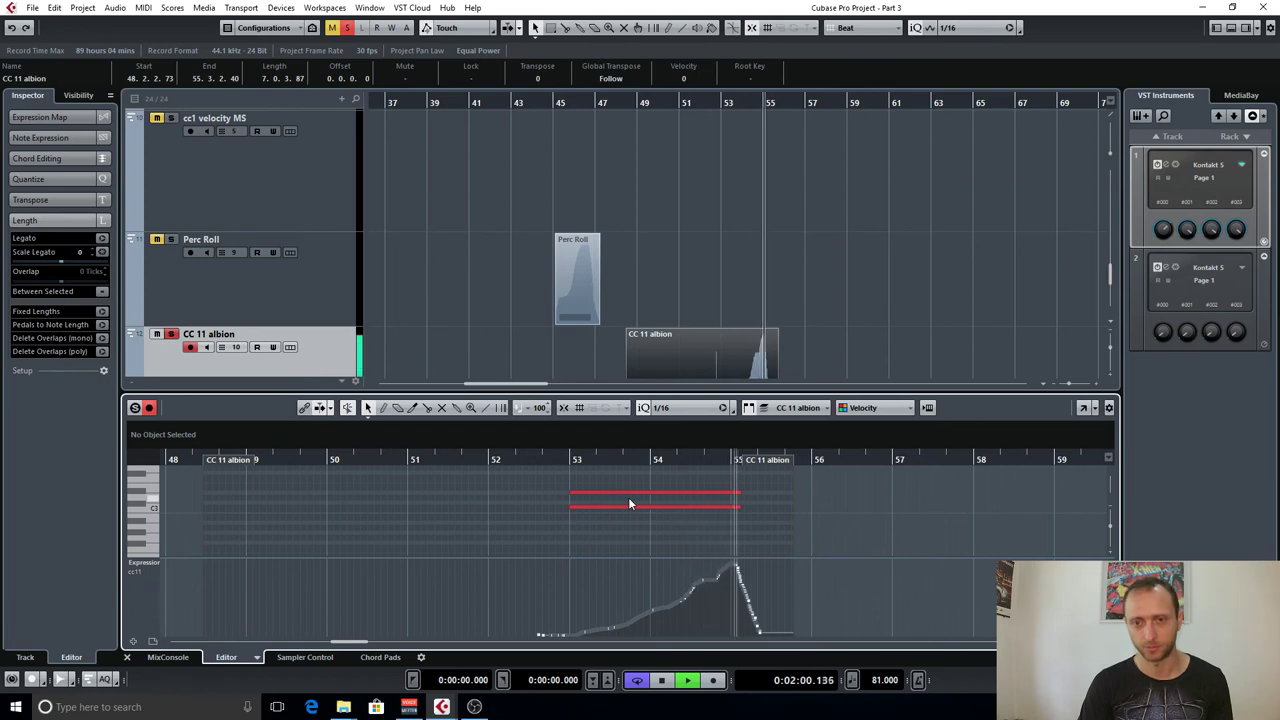
key(space)
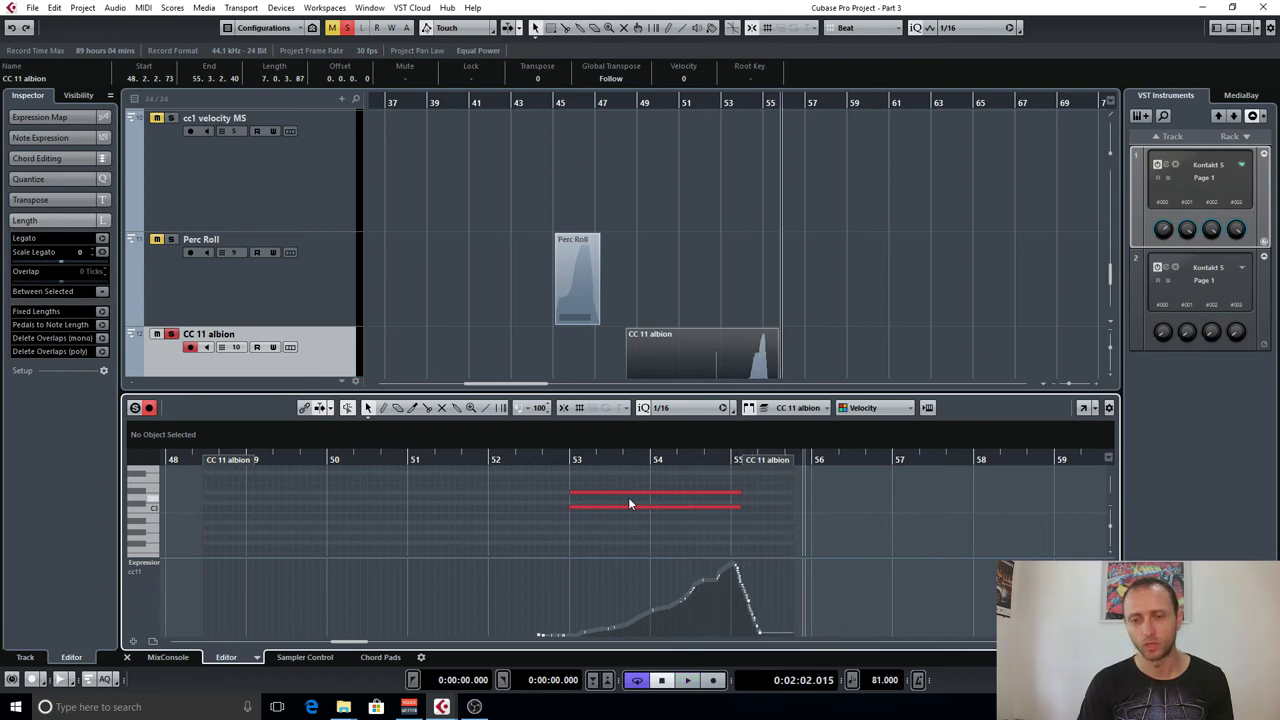